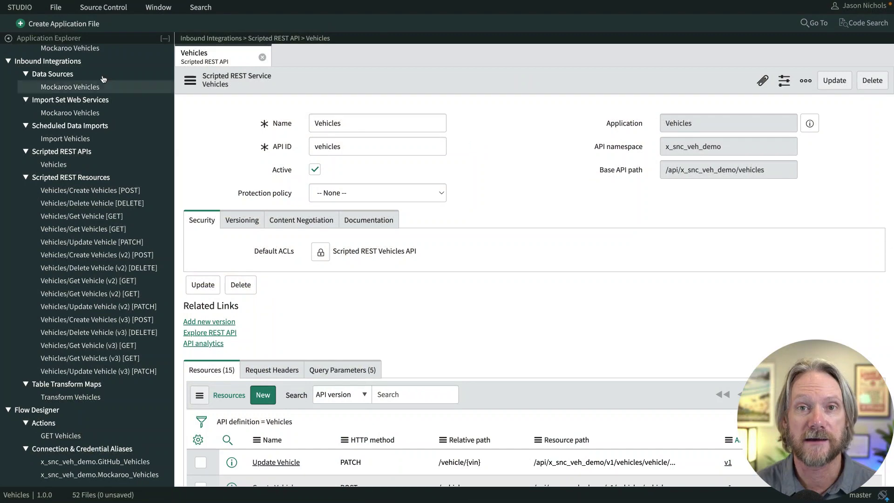
# - Open Studio's Create Application File dialog to pick a new file type
pyautogui.click(58, 26)
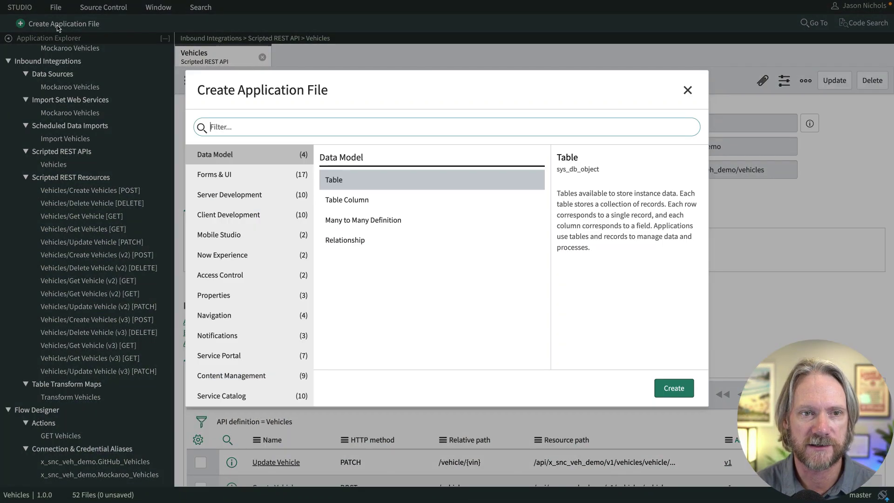
# - From the Automated Test Framework Tests list, start a new test named 'GET Vehicle'
pyautogui.scroll(-4, 263, 222)
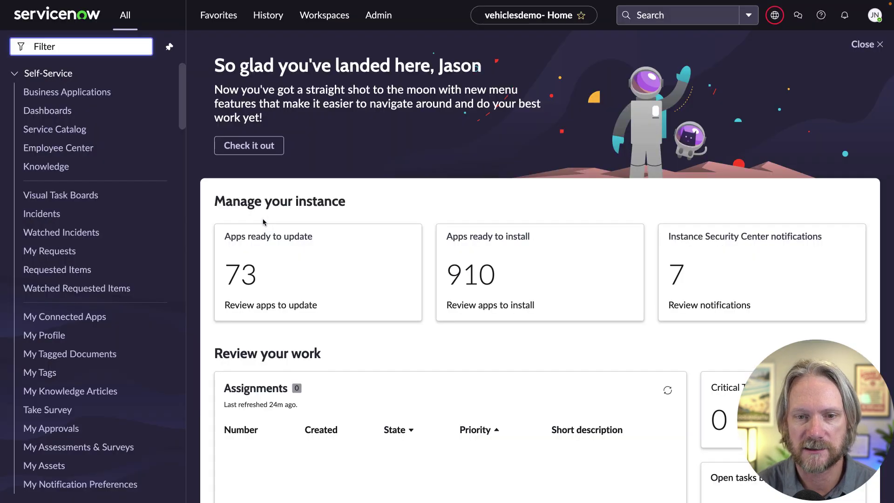
pyautogui.write('automatee')
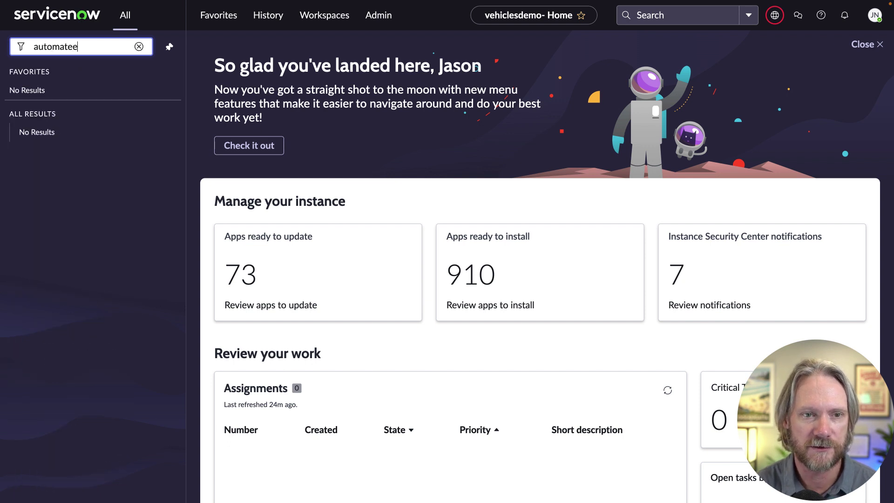
pyautogui.press('BackSpace')
pyautogui.write('d test')
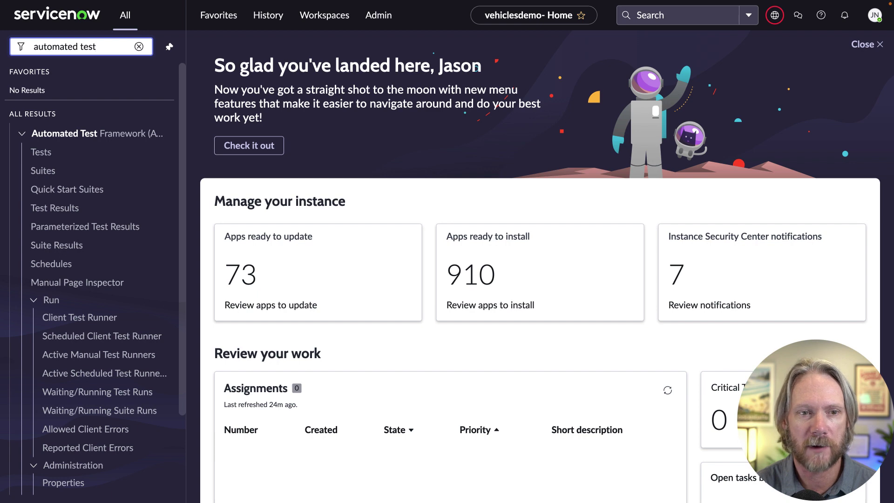
pyautogui.click(47, 153)
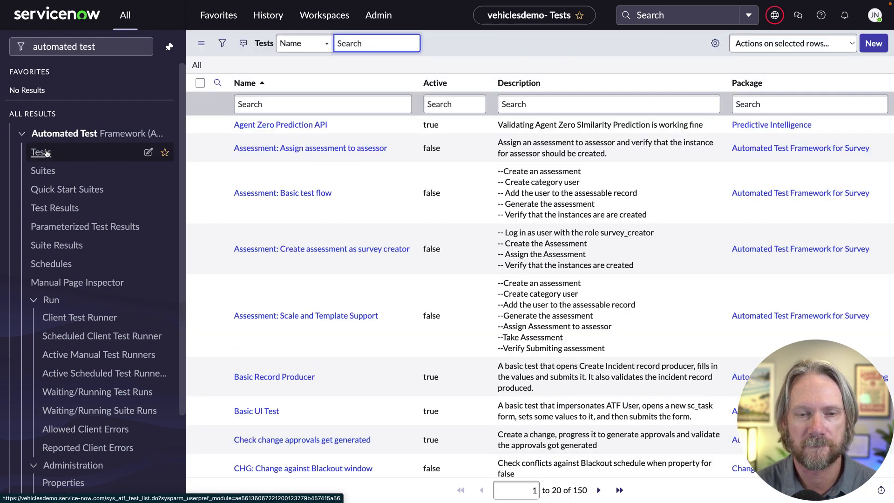
pyautogui.click(871, 44)
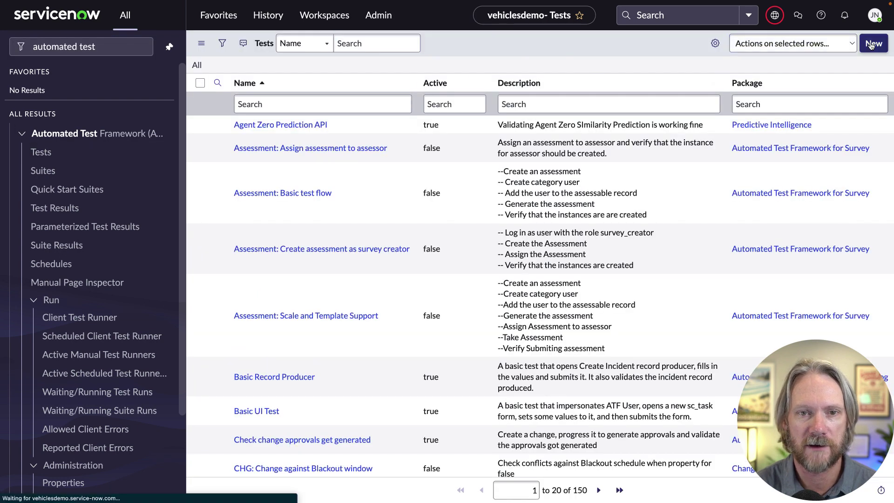
pyautogui.write('GET Vehicle')
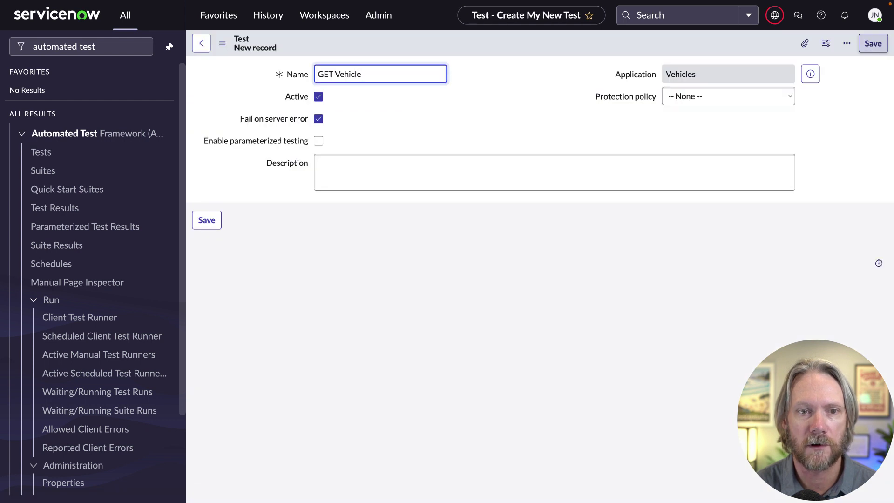
# - Enable parameterized testing, set description 'Testing the GET /vehicles/vehicle/{vin} resource', and save
pyautogui.click(319, 145)
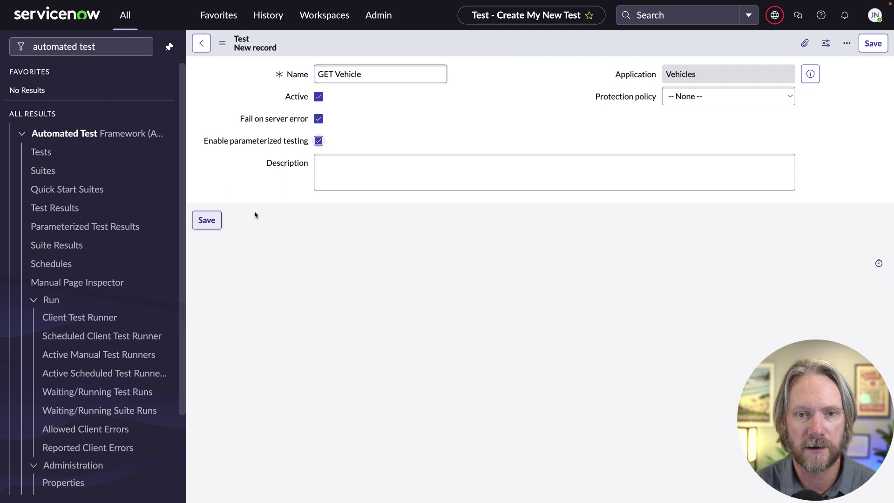
pyautogui.click(351, 165)
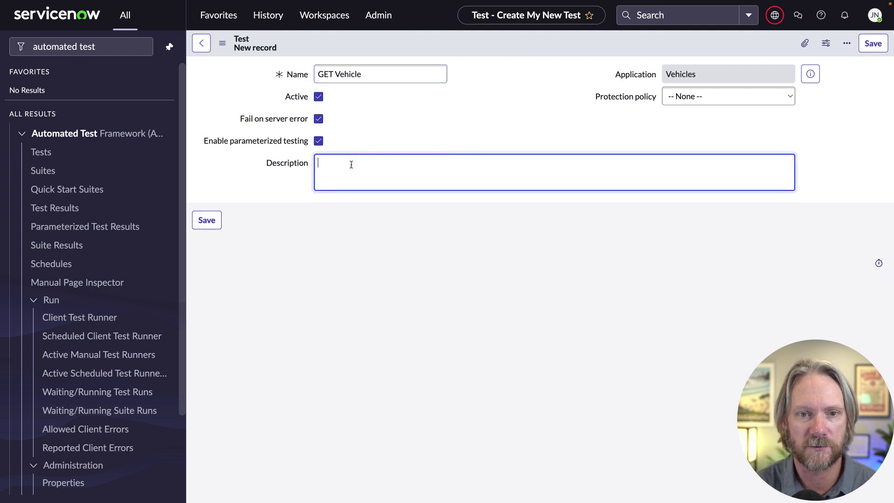
pyautogui.write('Testing the')
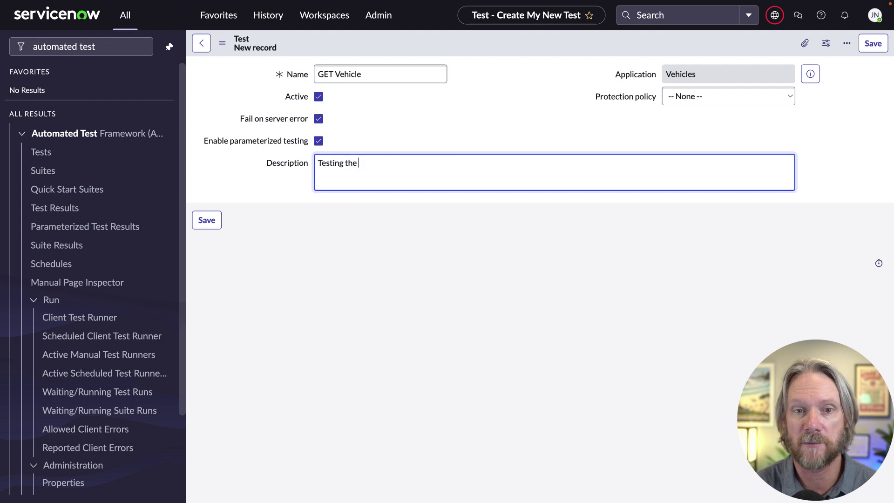
pyautogui.write('GET /vehicles/vehicle/{vin}')
pyautogui.write('res')
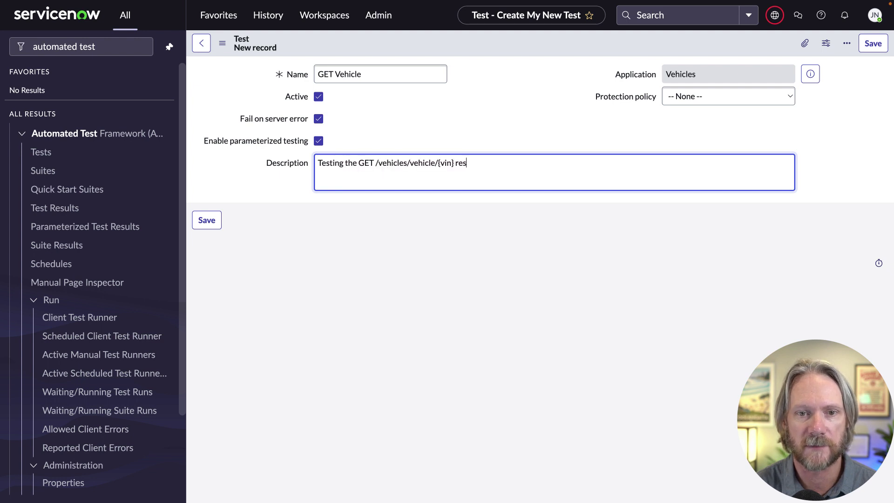
pyautogui.write('ource.')
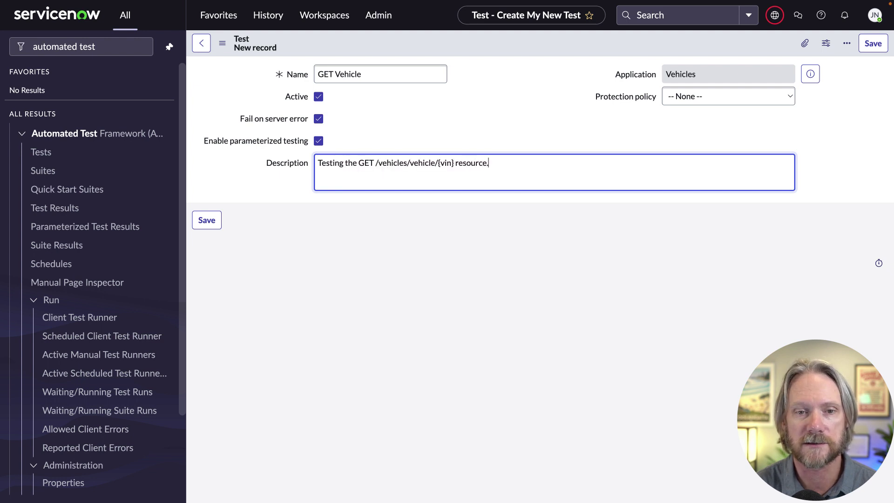
pyautogui.click(201, 219)
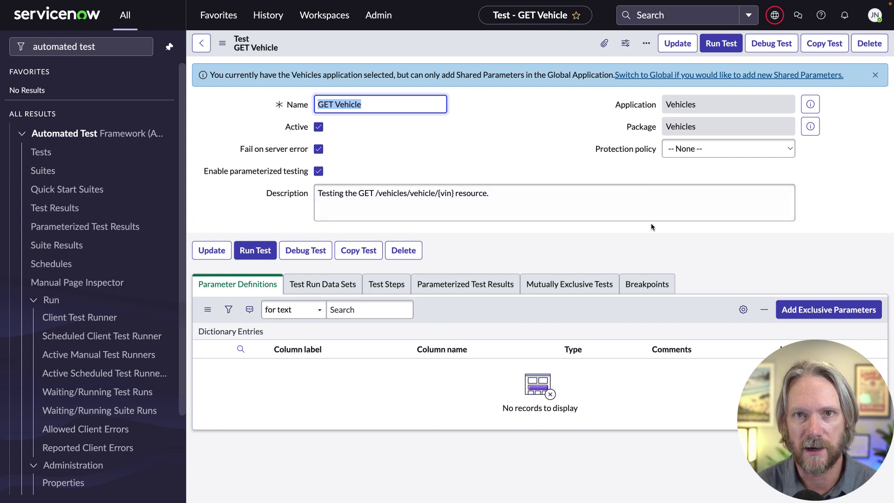
# - Add an exclusive String parameter VIN with max length 40
pyautogui.click(822, 311)
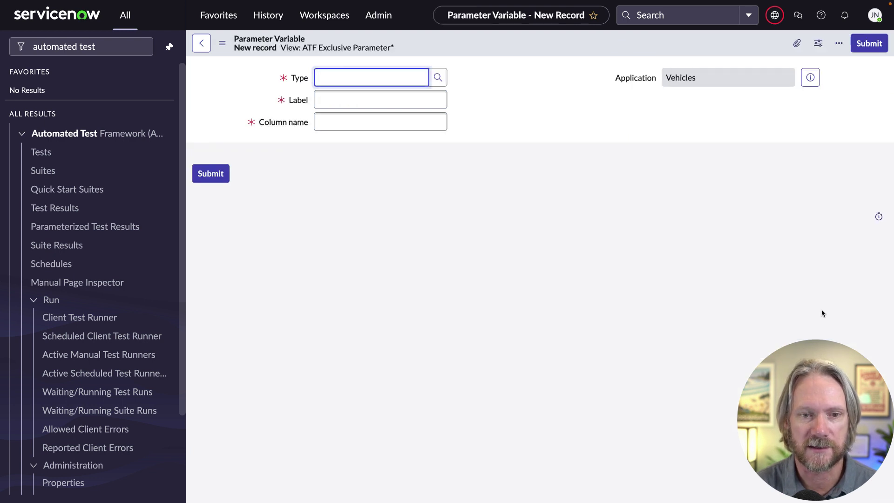
pyautogui.write('string')
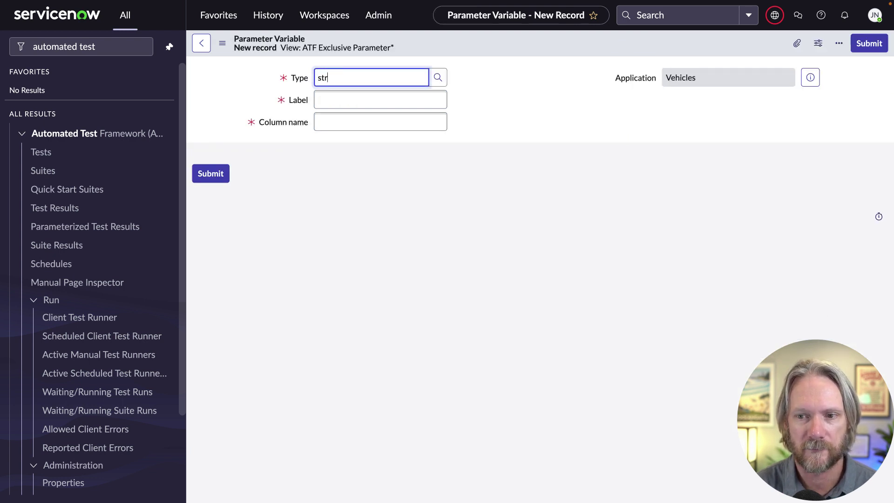
pyautogui.press('Return')
pyautogui.click(379, 100)
pyautogui.write('VIN')
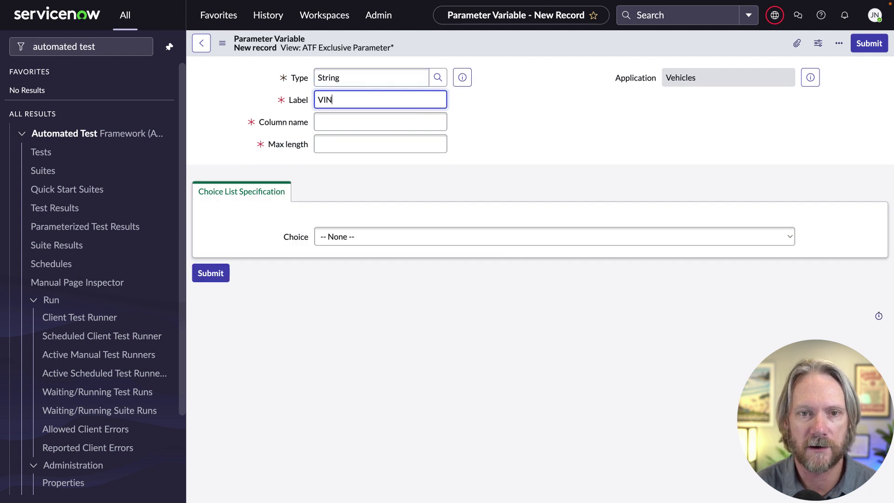
pyautogui.press('Tab')
pyautogui.press('Tab')
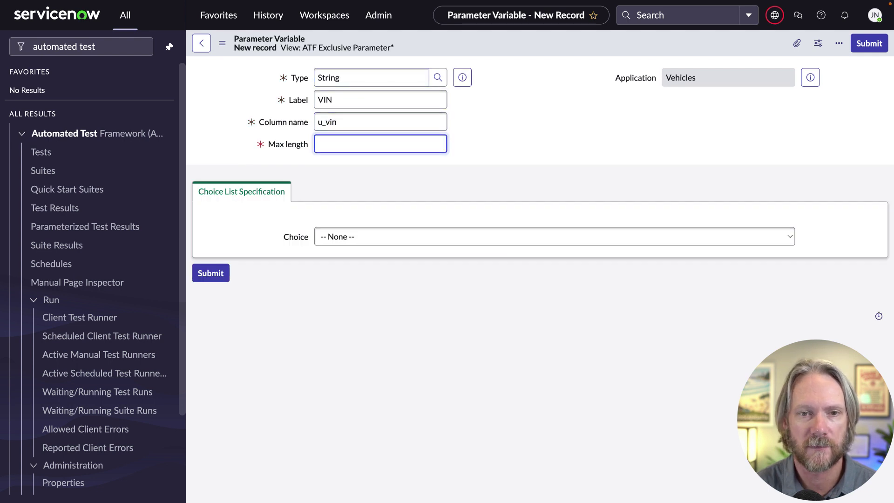
pyautogui.write('40')
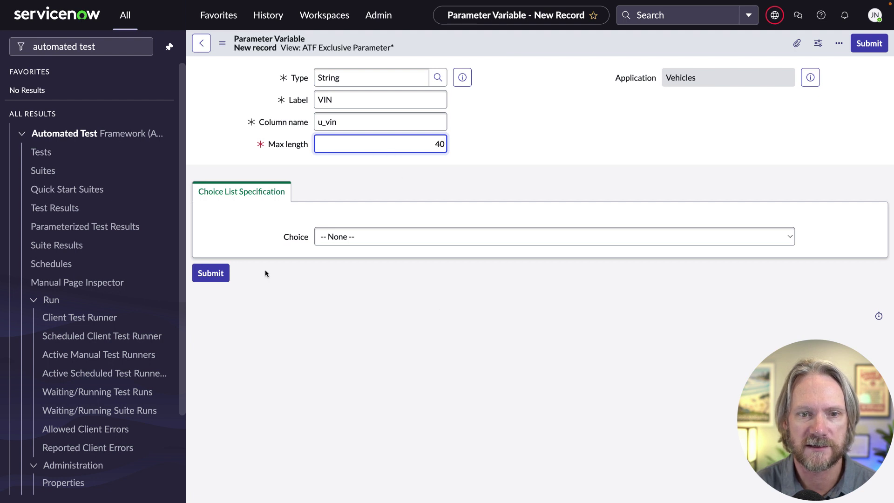
pyautogui.click(211, 273)
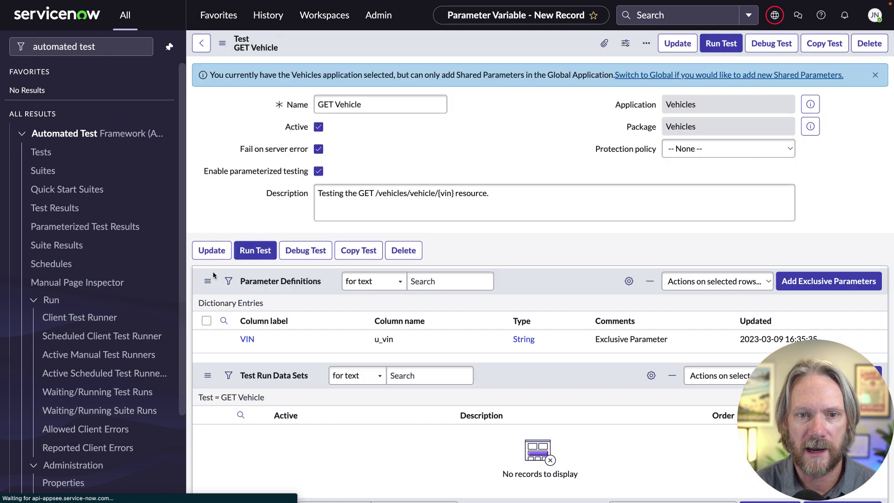
# - Add a second exclusive String parameter Version with max length 3
pyautogui.click(830, 310)
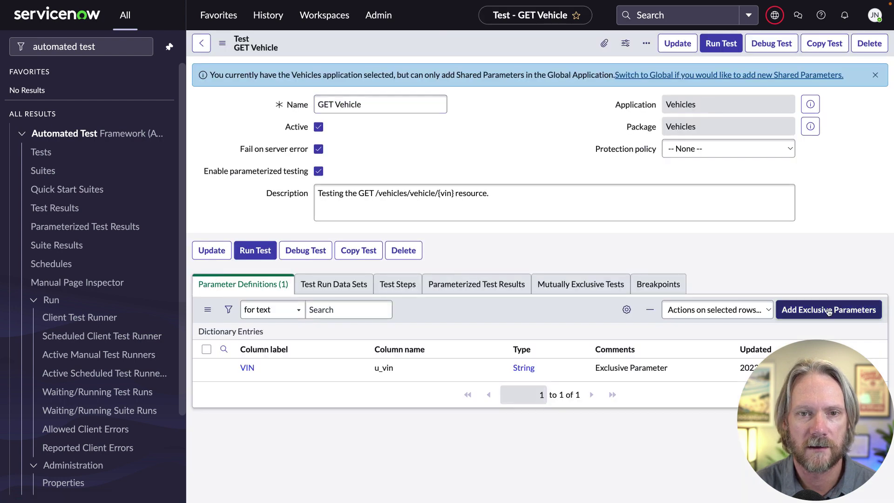
pyautogui.write('string')
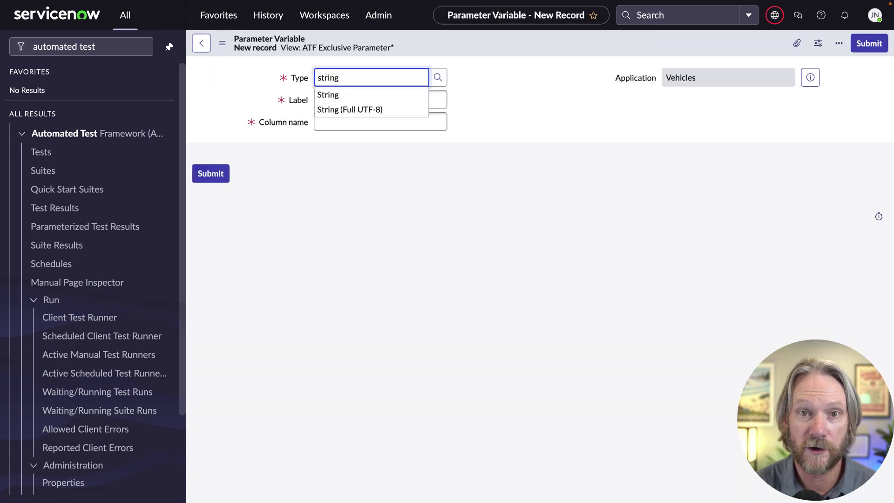
pyautogui.press('Tab')
pyautogui.write('Version')
pyautogui.press('Tab')
pyautogui.press('Tab')
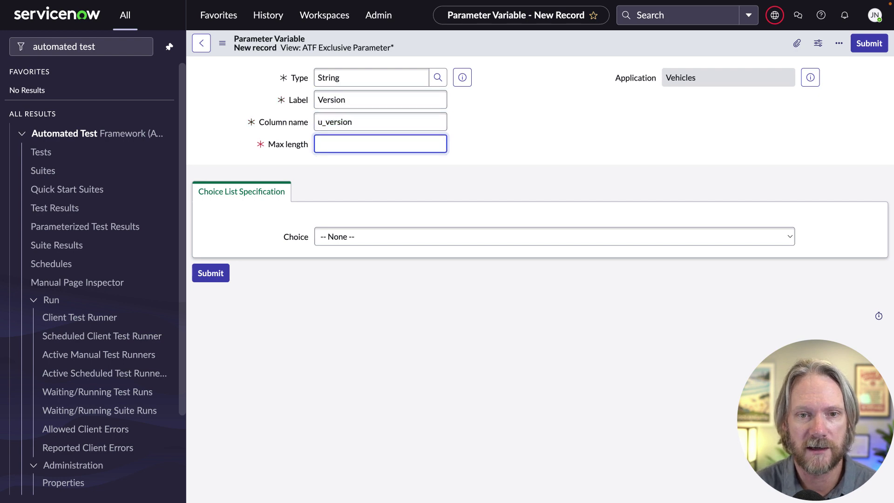
pyautogui.write('3')
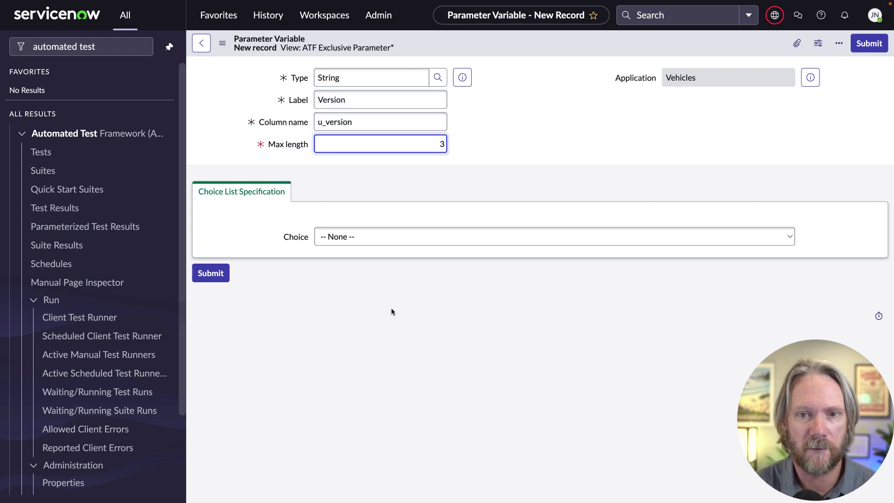
pyautogui.click(211, 275)
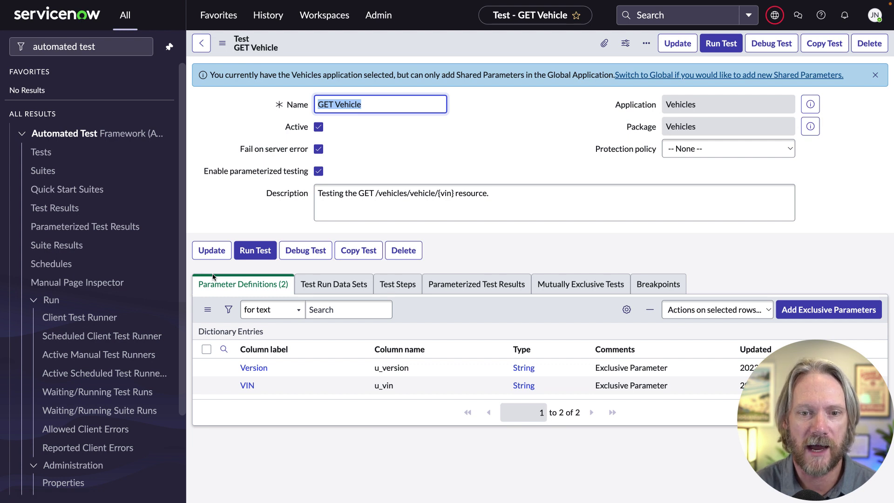
pyautogui.click(332, 285)
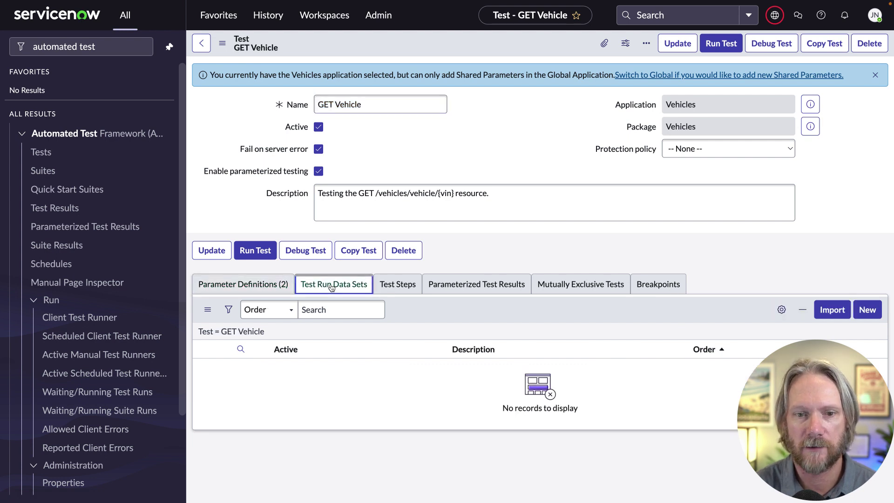
pyautogui.click(867, 310)
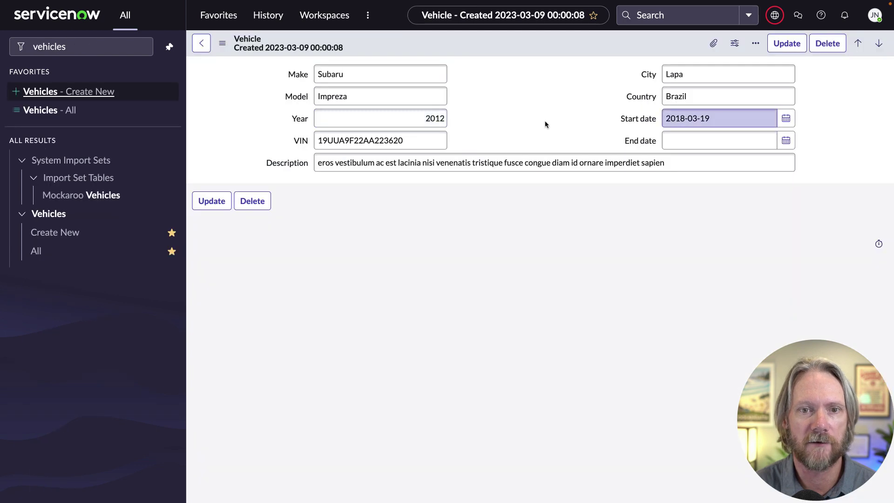
pyautogui.doubleClick(370, 140)
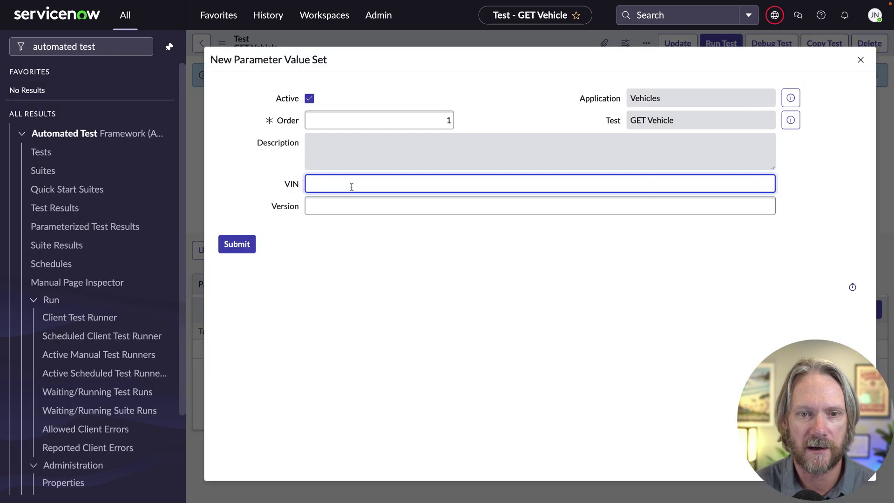
pyautogui.click(347, 205)
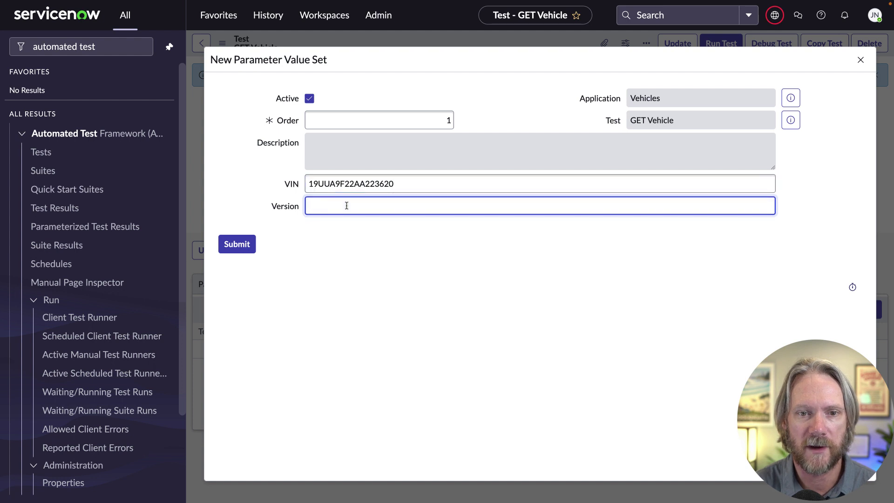
pyautogui.write('v3')
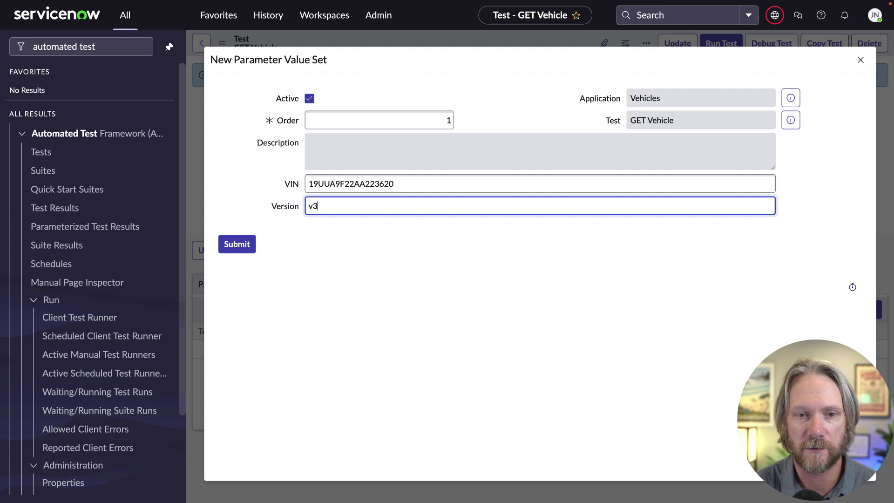
pyautogui.click(235, 244)
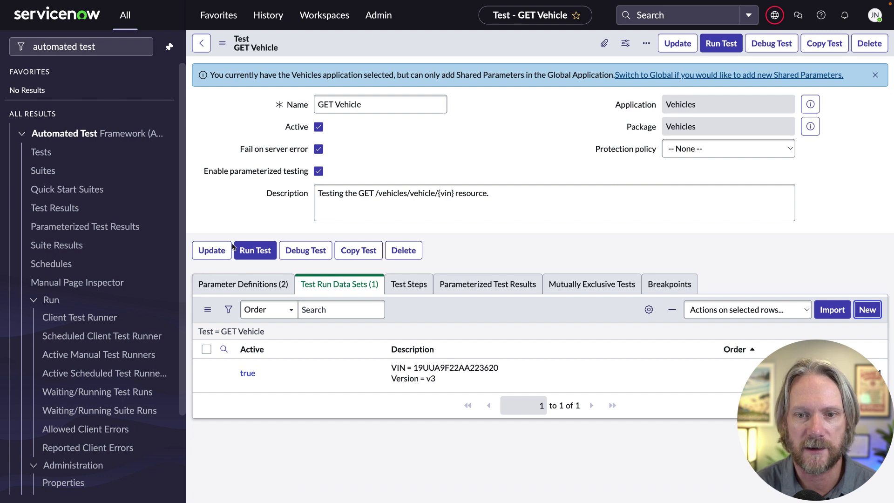
# - Add a Send REST Request - Inbound step and look up its basic auth profile
pyautogui.click(411, 288)
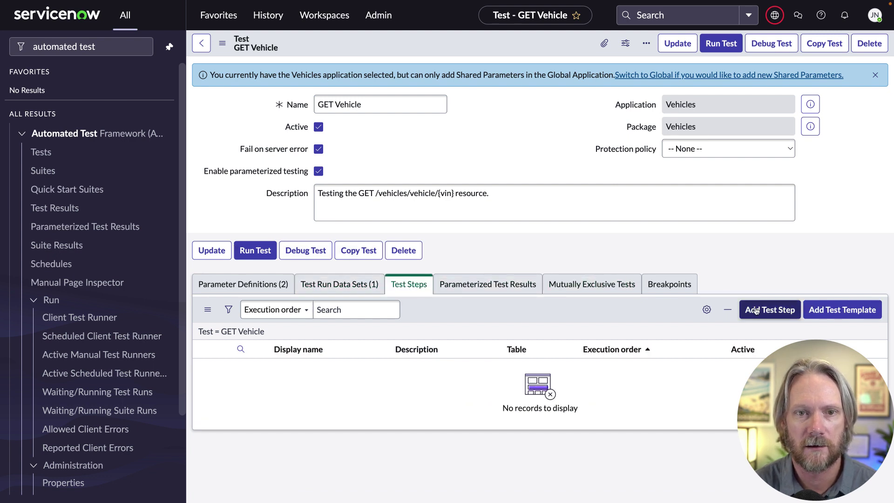
pyautogui.click(756, 311)
pyautogui.write('rest')
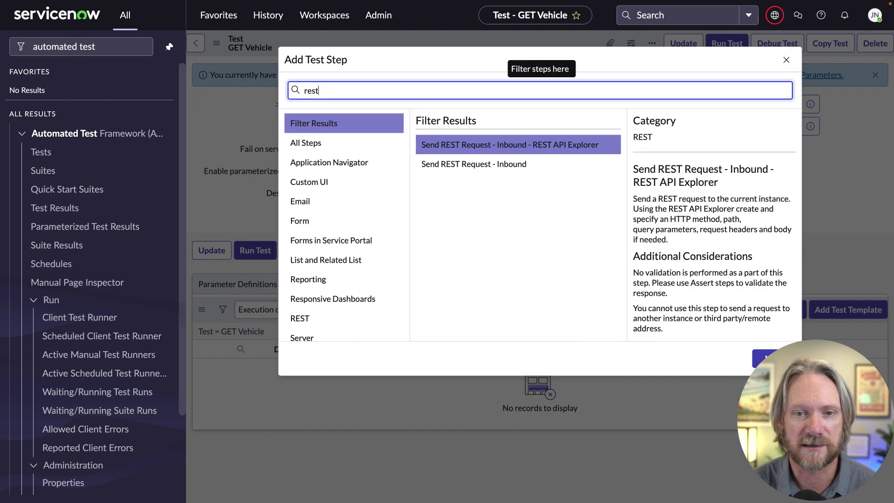
pyautogui.click(507, 165)
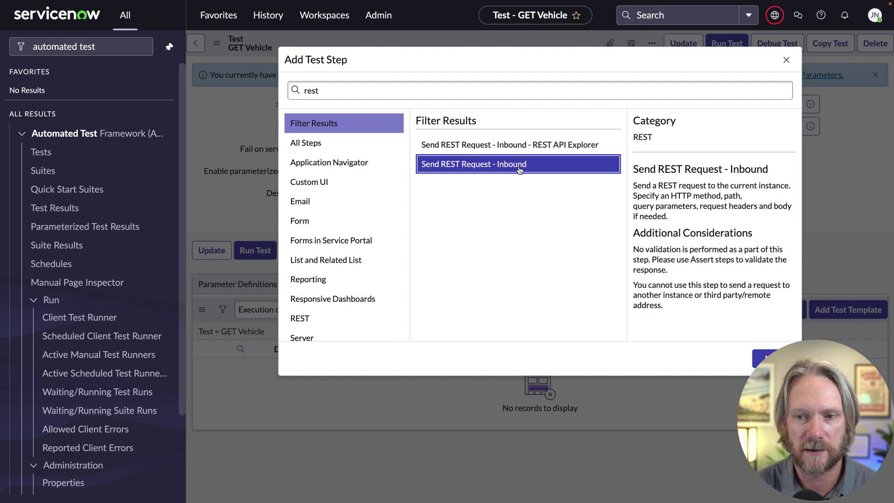
pyautogui.click(755, 354)
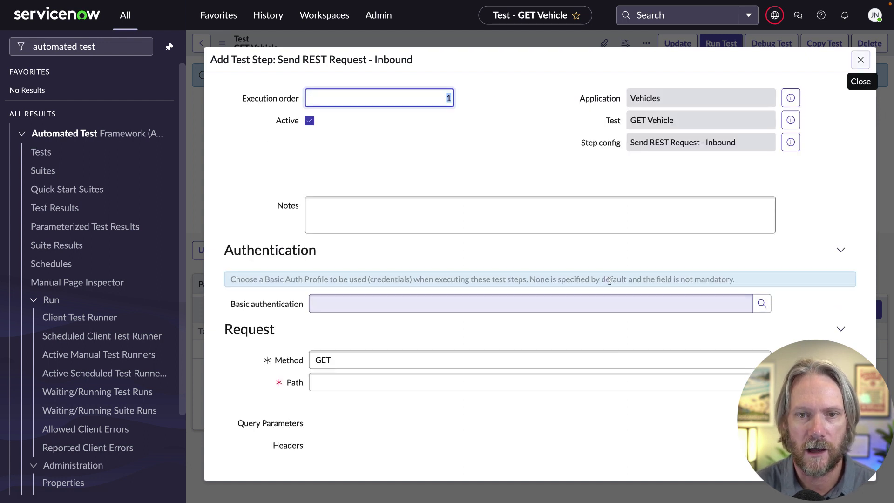
pyautogui.click(694, 295)
# - Create basic auth profile 'vehicle.integration' with matching username and the account password
pyautogui.click(761, 303)
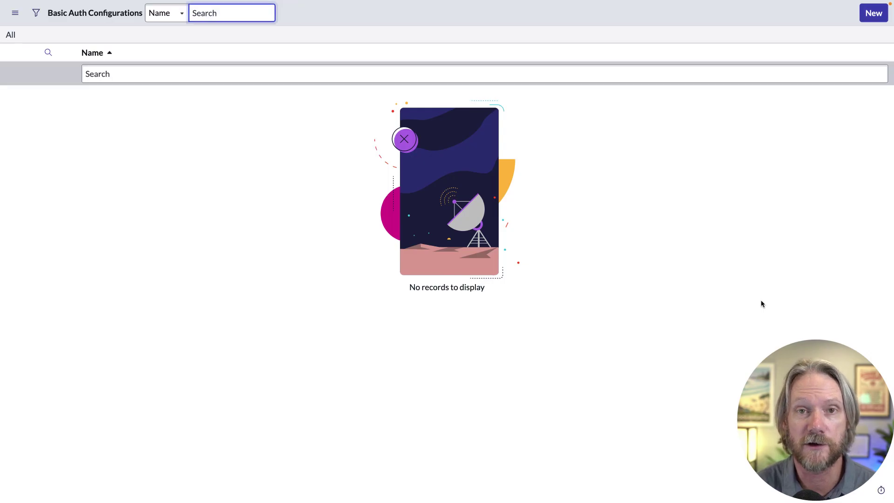
pyautogui.click(873, 13)
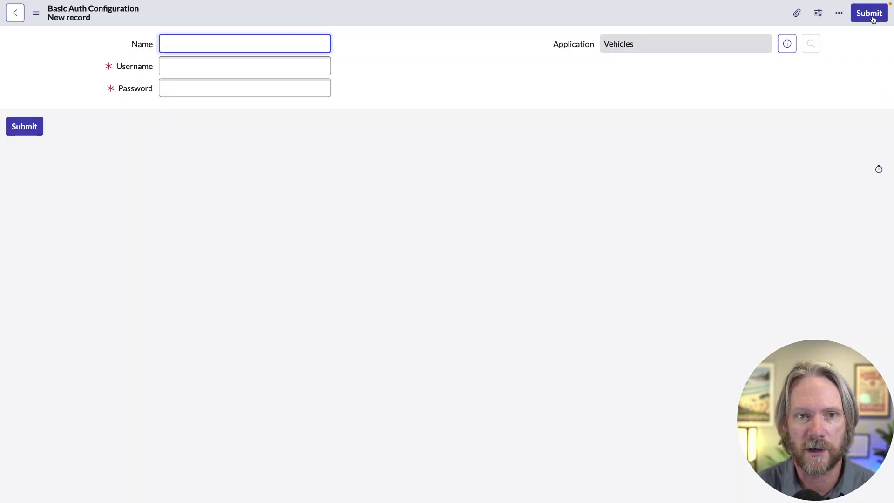
pyautogui.write('vehicle.integration')
pyautogui.press('Tab')
pyautogui.hotkey('shift', 'Tab')
pyautogui.hotkey('ctrl', 'c')
pyautogui.press('Tab')
pyautogui.hotkey('ctrl', 'v')
pyautogui.press('Tab')
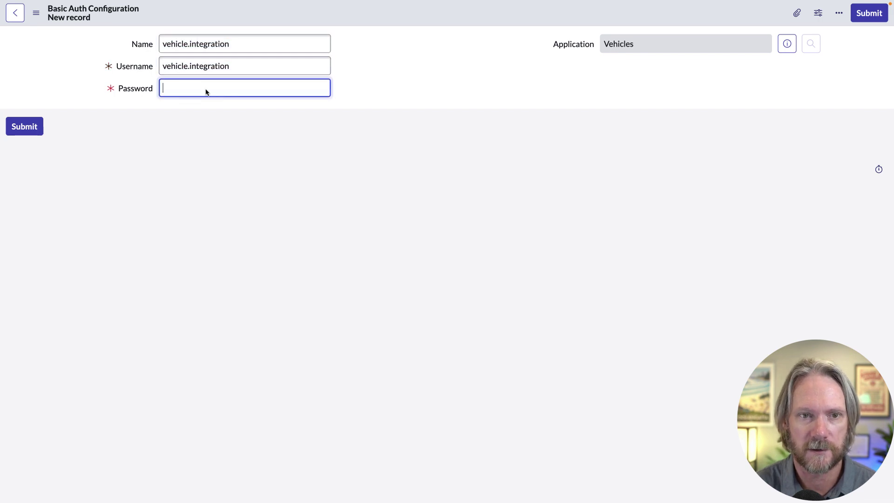
pyautogui.hotkey('ctrl', 'v')
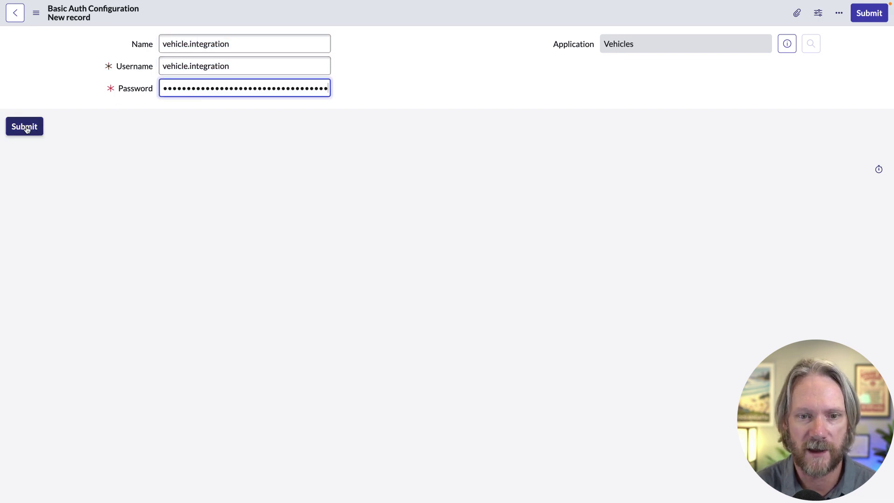
pyautogui.click(26, 129)
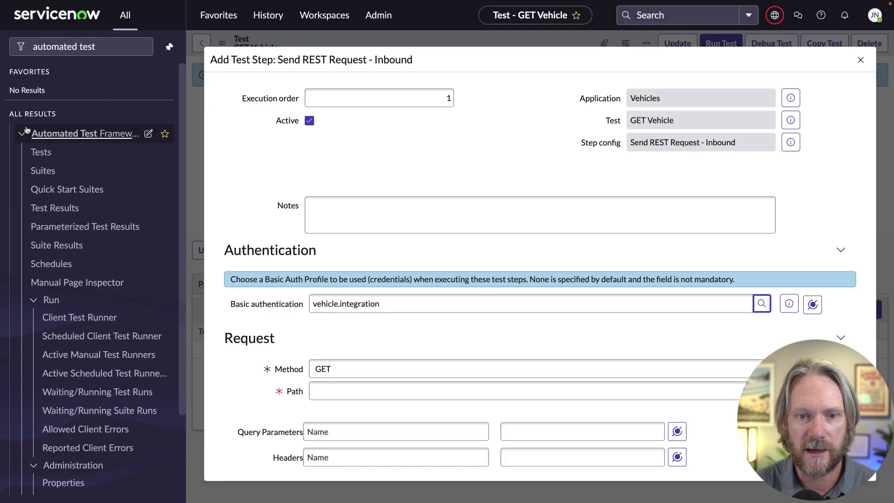
# - Paste the Get Vehicle (v3) resource path from Studio into the request path
pyautogui.scroll(-3, 468, 341)
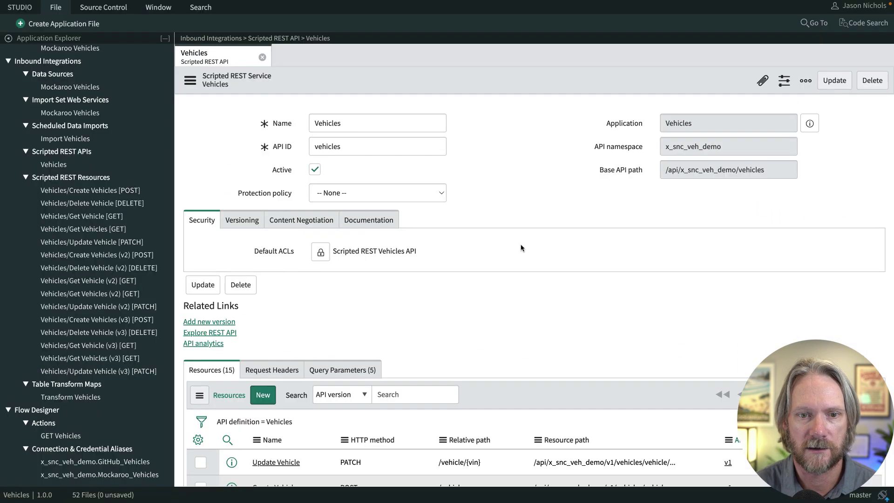
pyautogui.scroll(-10, 405, 299)
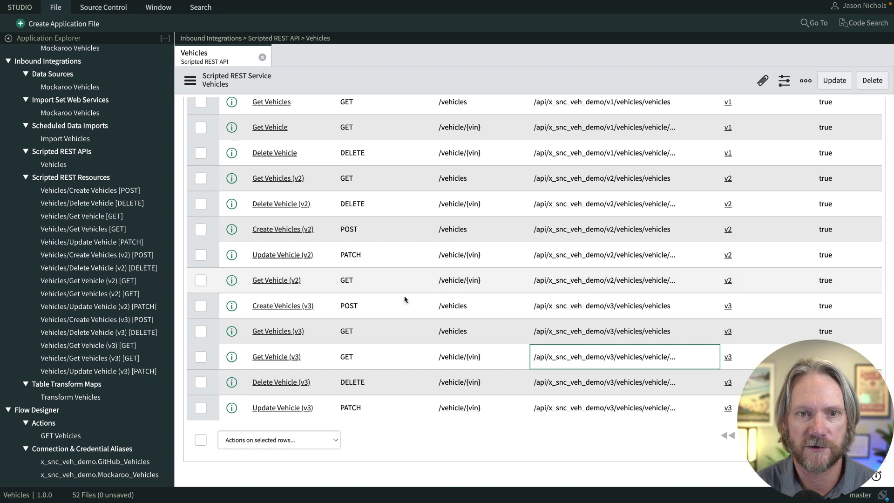
pyautogui.click(276, 357)
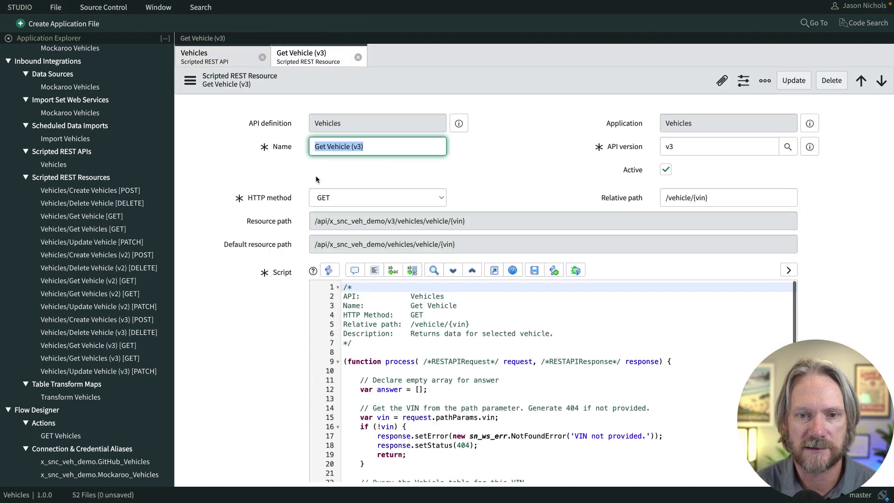
pyautogui.tripleClick(340, 222)
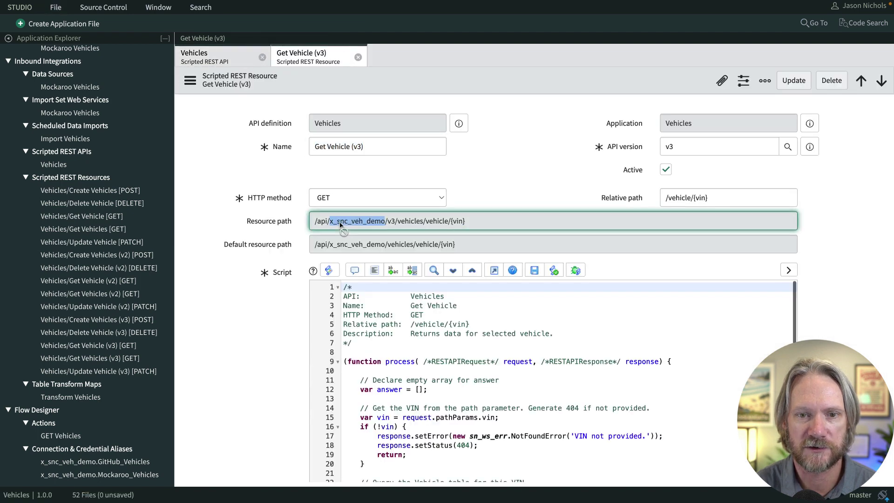
pyautogui.hotkey('alt', 'Tab')
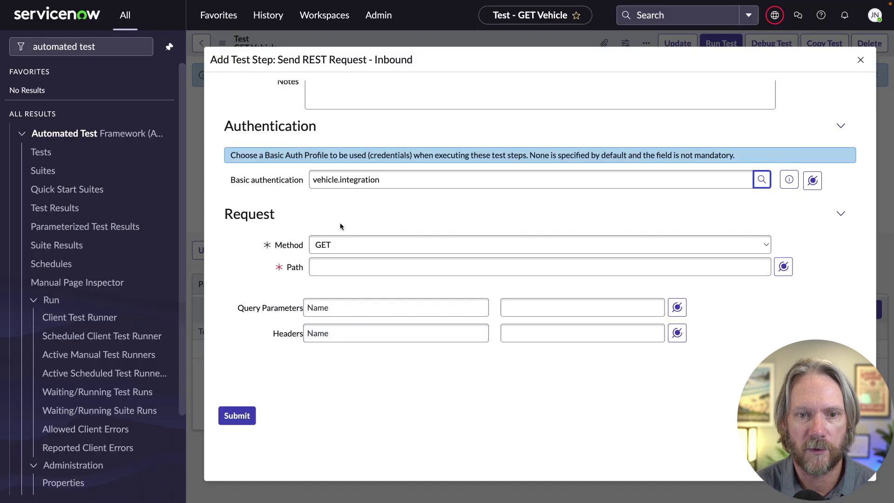
pyautogui.click(334, 265)
pyautogui.hotkey('ctrl', 'v')
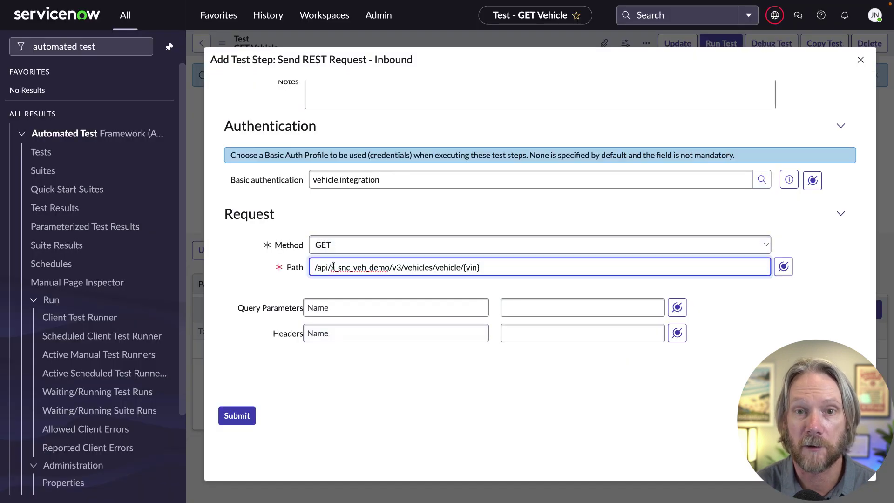
# - Replace v3 and {vin} in the path with the Version and VIN parameters
pyautogui.doubleClick(400, 266)
pyautogui.press('BackSpace')
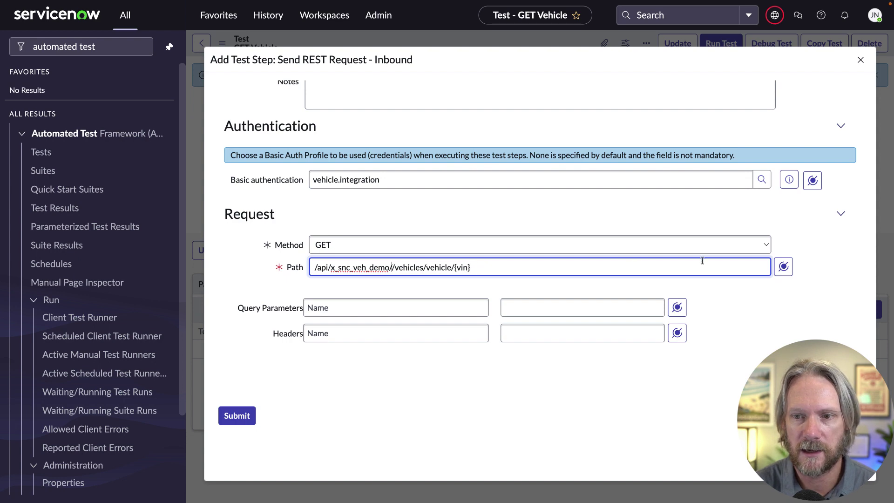
pyautogui.click(782, 268)
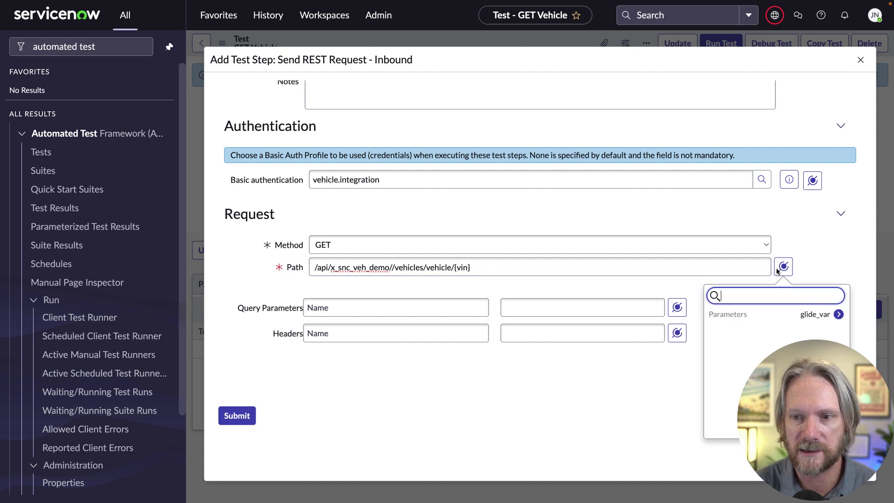
pyautogui.click(838, 315)
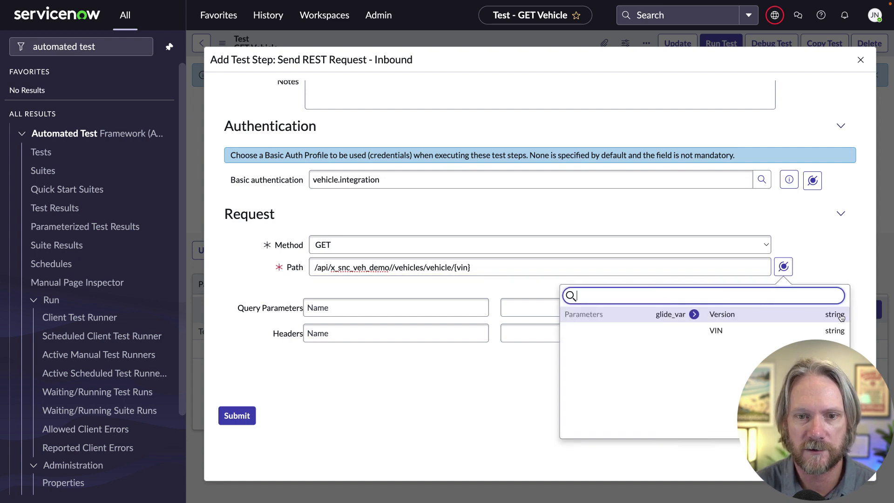
pyautogui.click(735, 316)
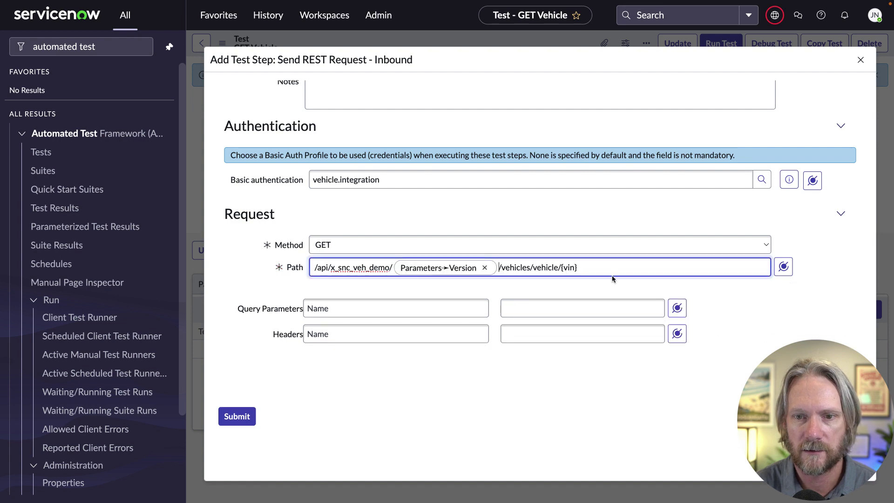
pyautogui.hotkey('shift', 'Left')
pyautogui.hotkey('shift', 'Left')
pyautogui.hotkey('shift', 'Left')
pyautogui.hotkey('shift', 'Left')
pyautogui.hotkey('shift', 'Left')
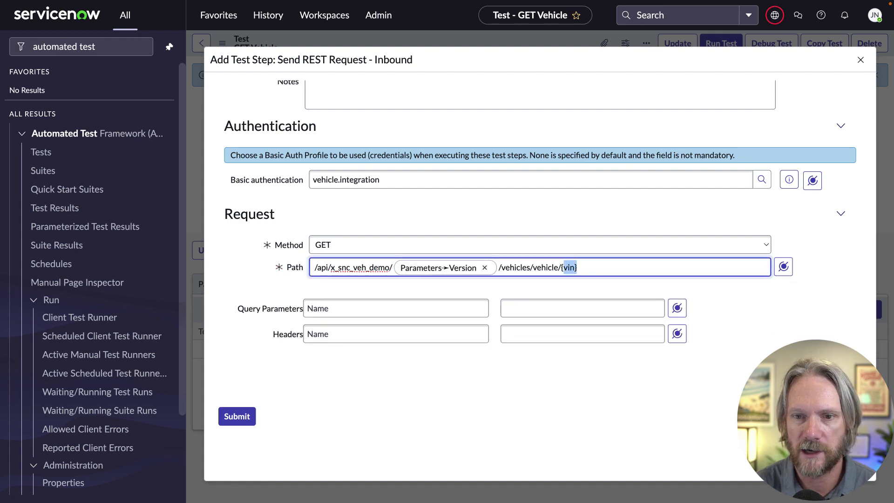
pyautogui.click(784, 266)
pyautogui.click(838, 314)
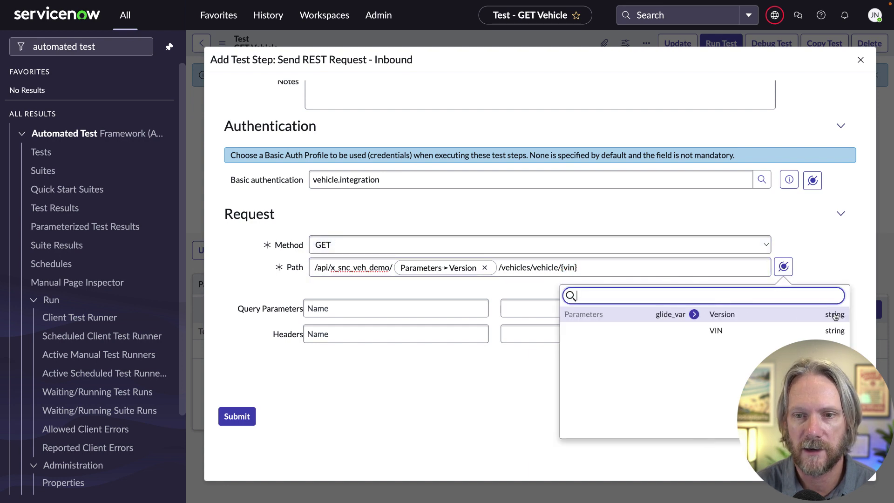
pyautogui.click(720, 331)
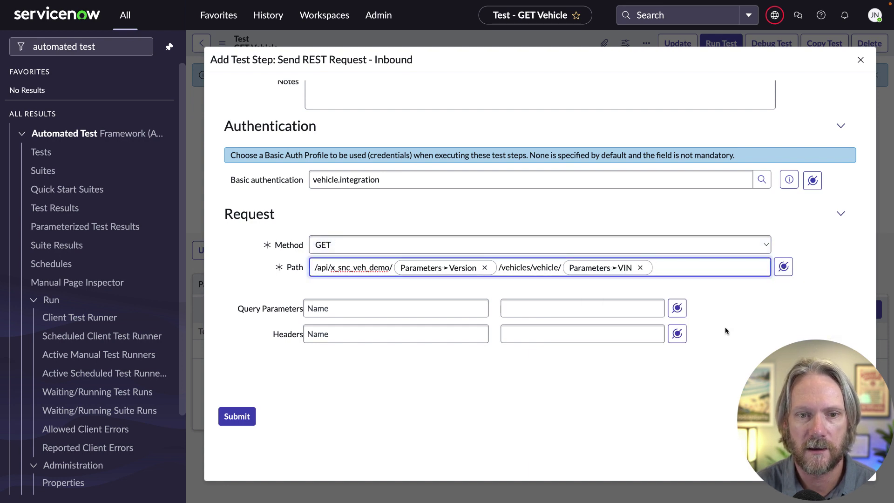
# - Add Content-Type and Accept headers set to application/json, and submit the REST step
pyautogui.click(381, 334)
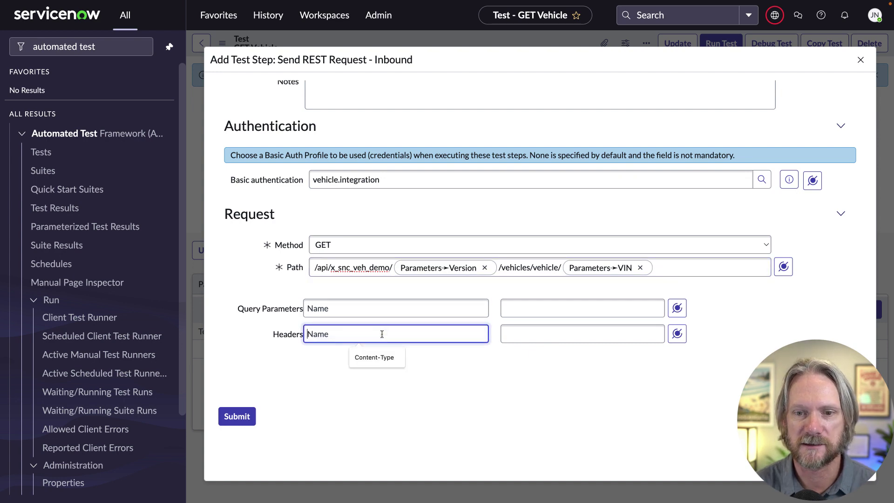
pyautogui.click(377, 356)
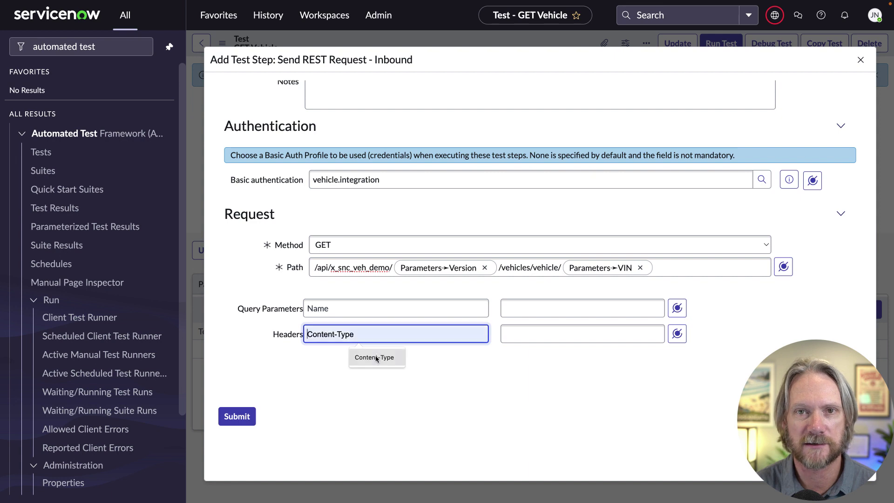
pyautogui.click(630, 326)
pyautogui.hotkey('ctrl', 'v')
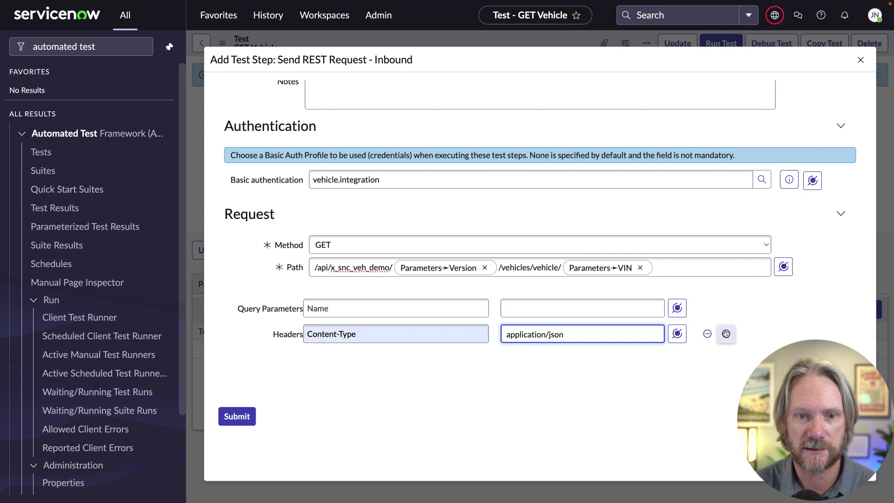
pyautogui.click(726, 334)
pyautogui.click(447, 356)
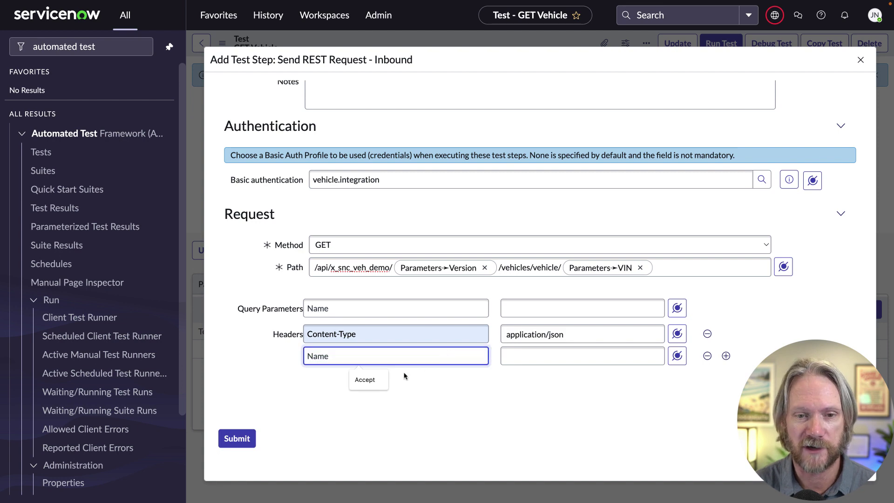
pyautogui.click(365, 379)
pyautogui.click(511, 361)
pyautogui.hotkey('ctrl', 'v')
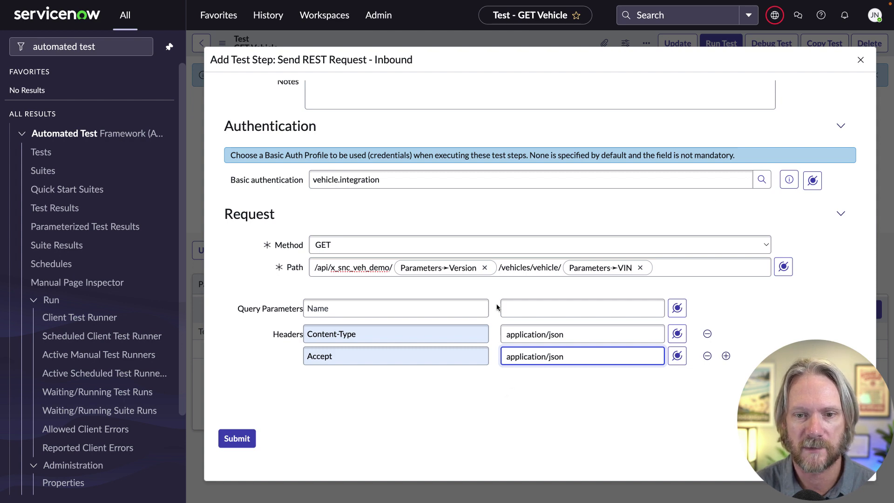
pyautogui.click(242, 440)
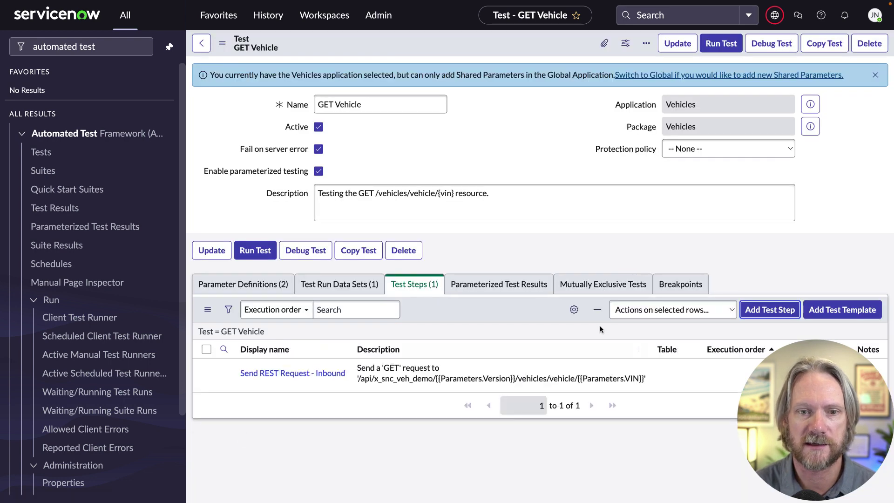
# - Add an Assert Status Code step expecting status code 200
pyautogui.click(768, 311)
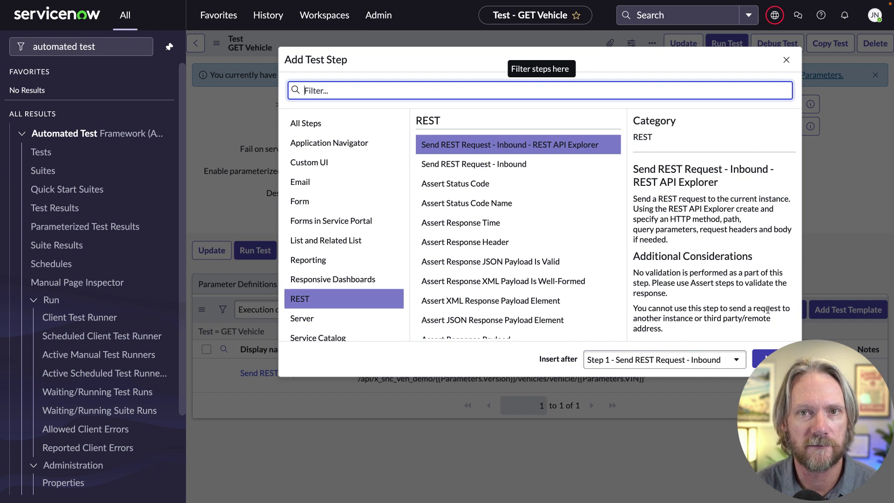
pyautogui.click(473, 186)
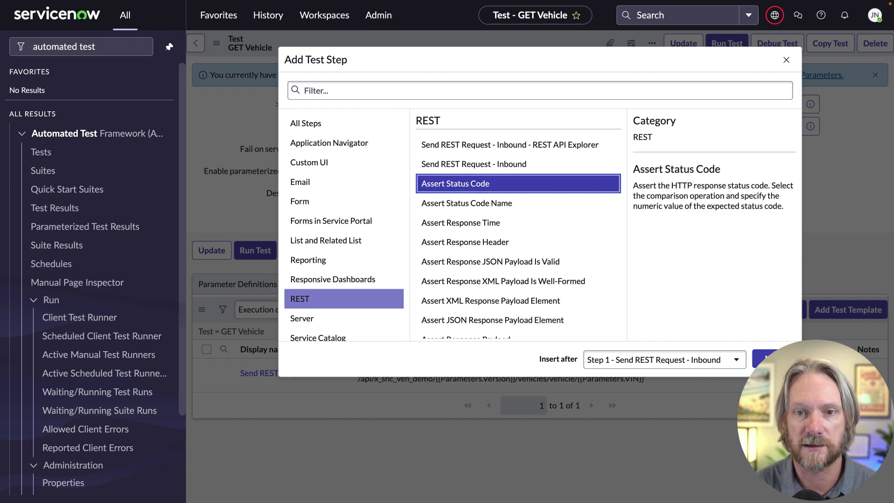
pyautogui.click(756, 355)
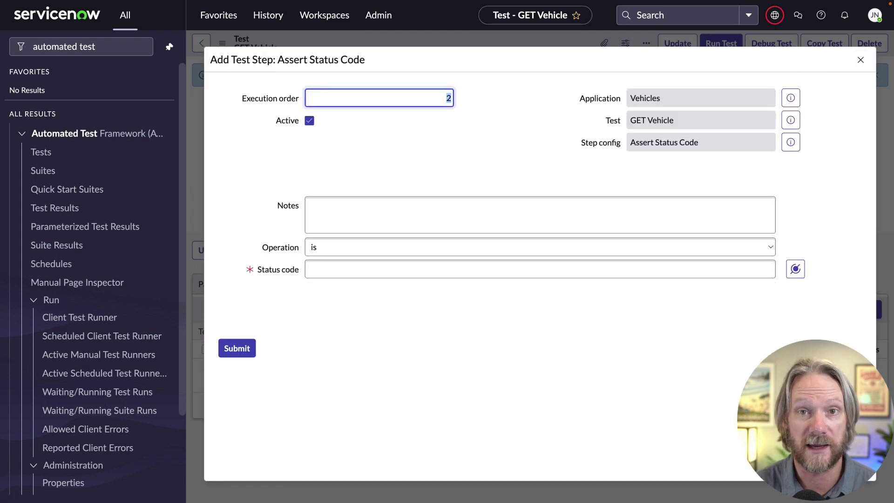
pyautogui.click(508, 271)
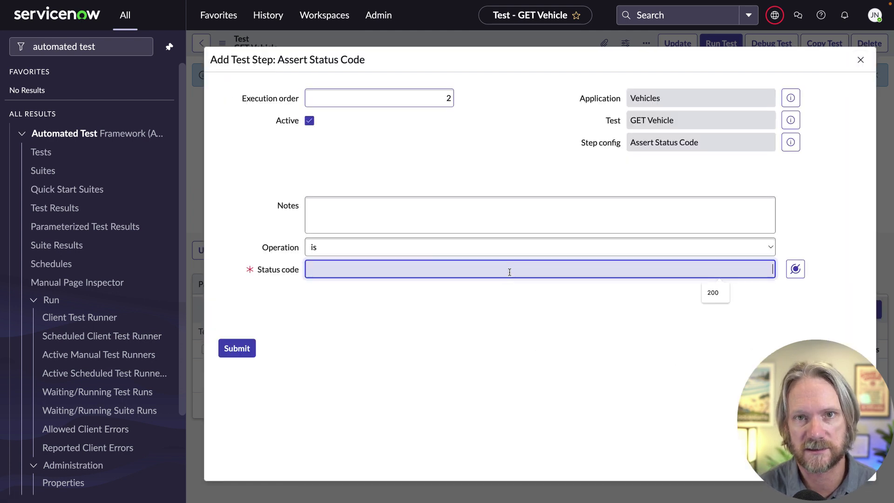
pyautogui.write('200')
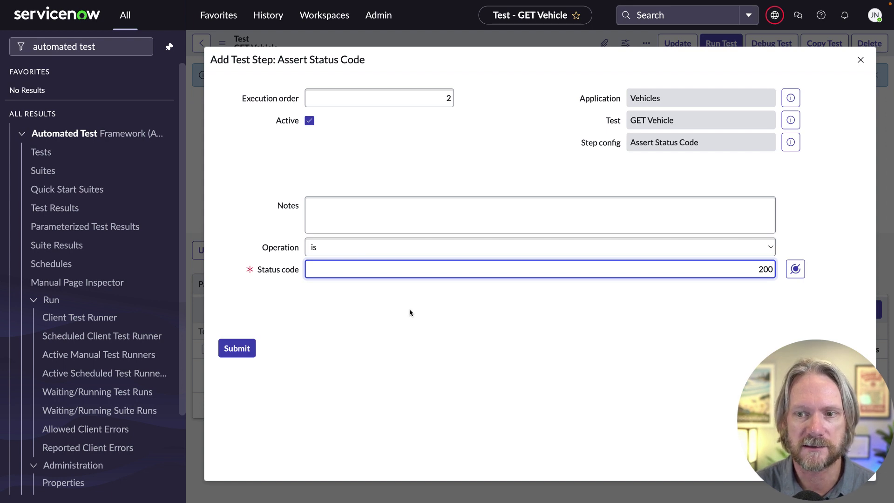
pyautogui.click(231, 350)
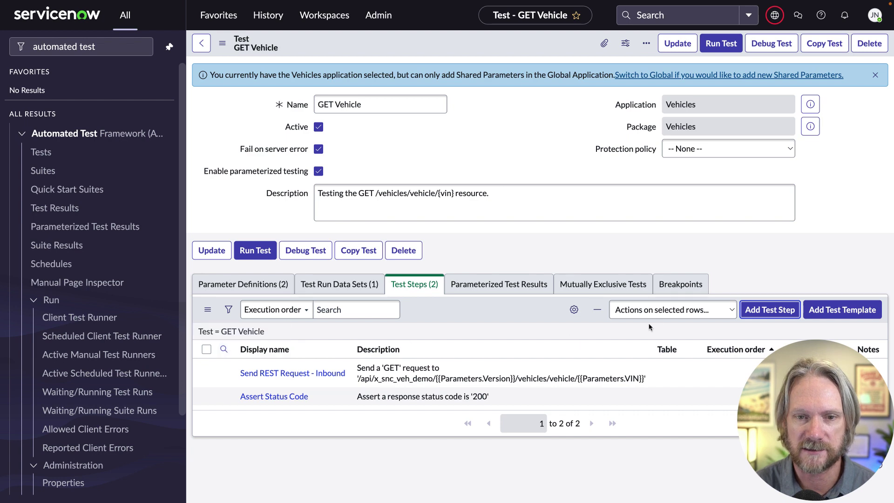
# - Add an Assert Response JSON Payload Is Valid step
pyautogui.click(755, 311)
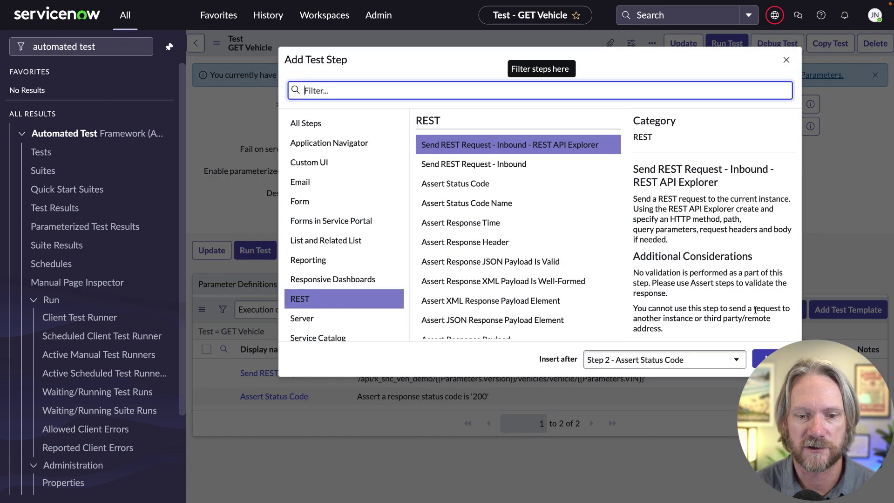
pyautogui.click(553, 262)
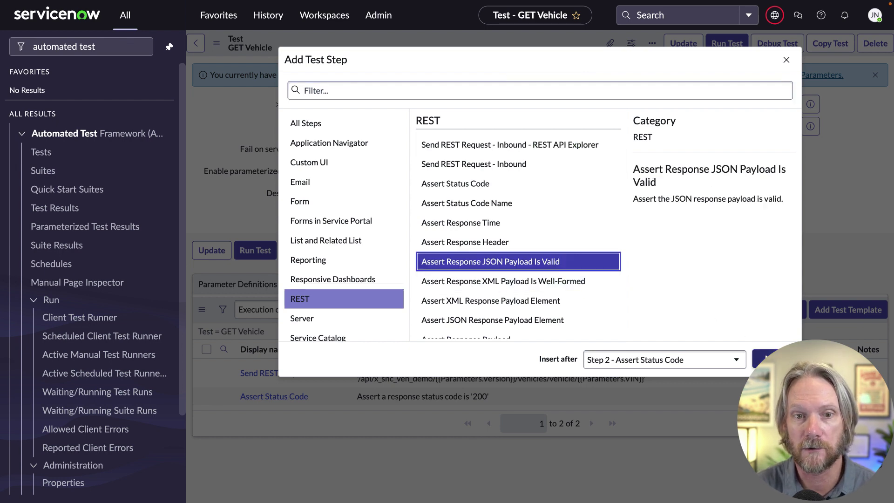
pyautogui.click(756, 356)
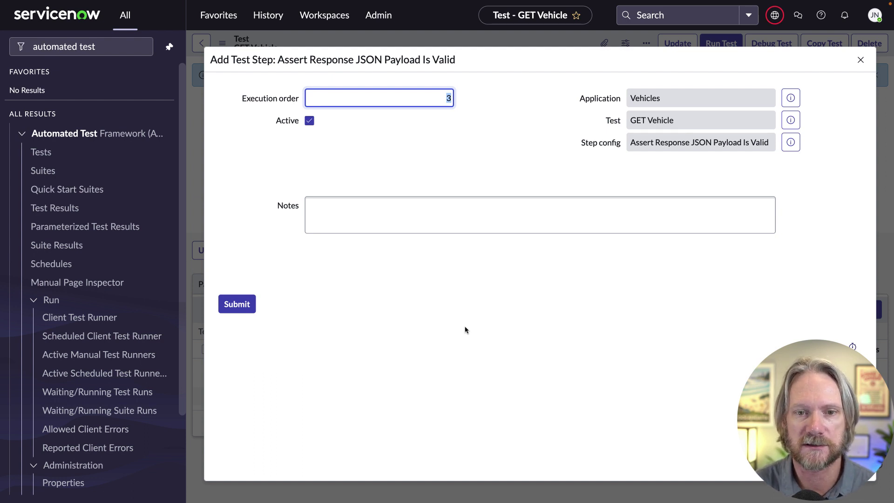
pyautogui.click(251, 303)
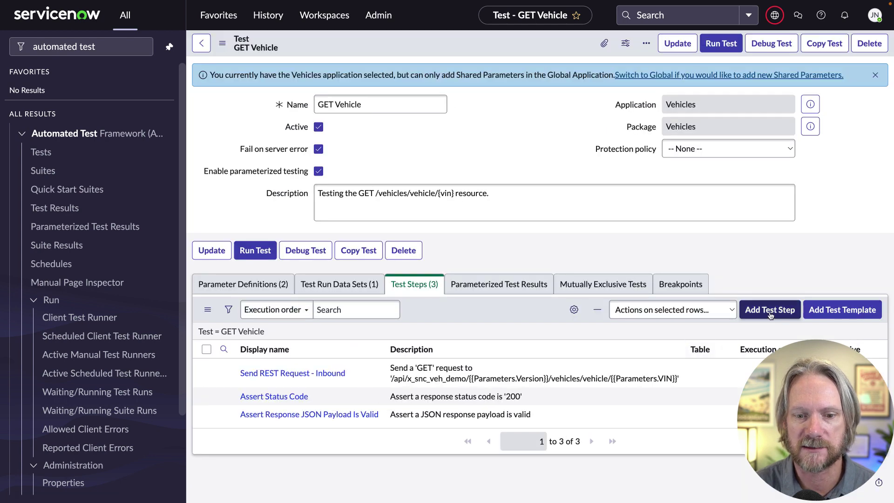
# - Add an Assert Response Payload step with response body "make": "Subaru" taken from the vehicle record
pyautogui.click(769, 309)
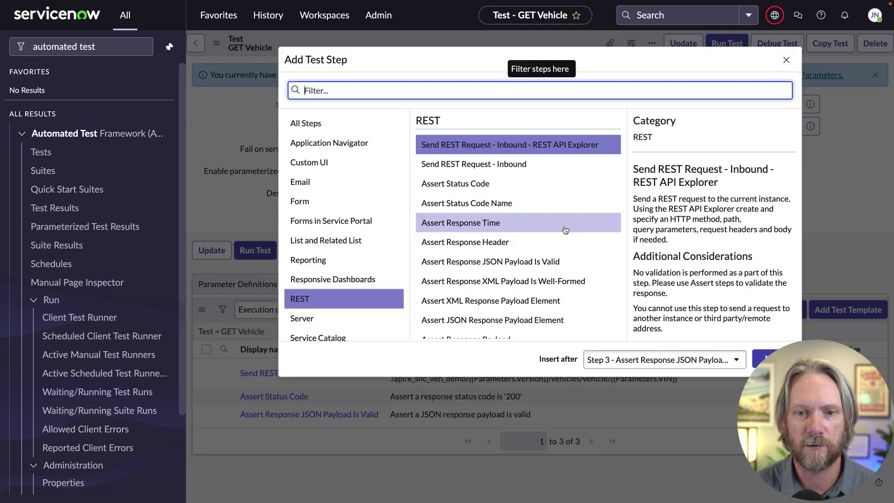
pyautogui.scroll(-1, 564, 231)
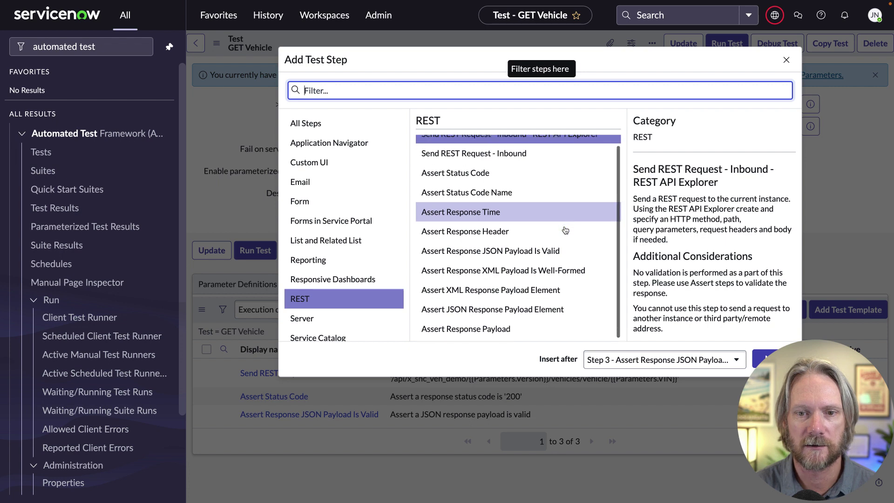
pyautogui.click(545, 329)
pyautogui.click(757, 353)
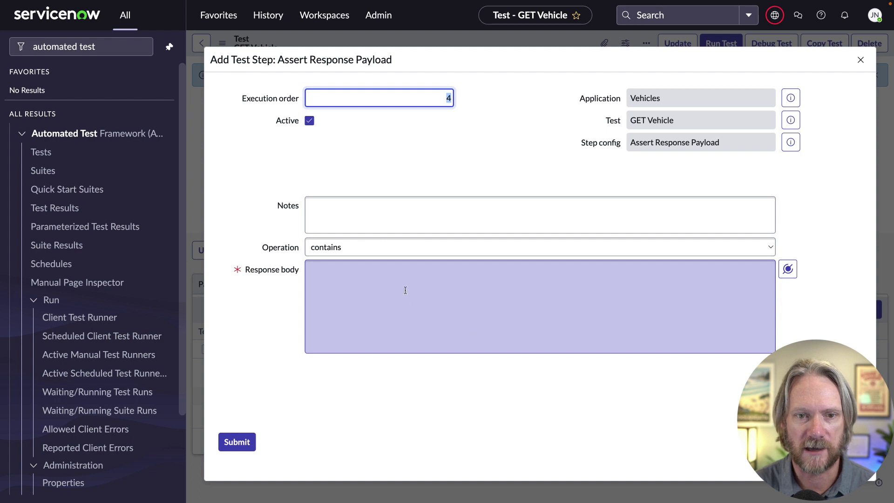
pyautogui.click(409, 284)
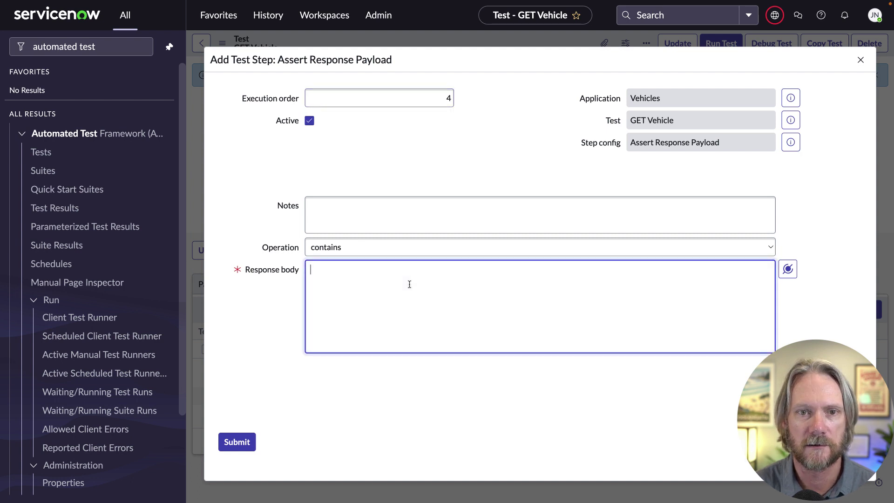
pyautogui.hotkey('ctrl', 'Tab')
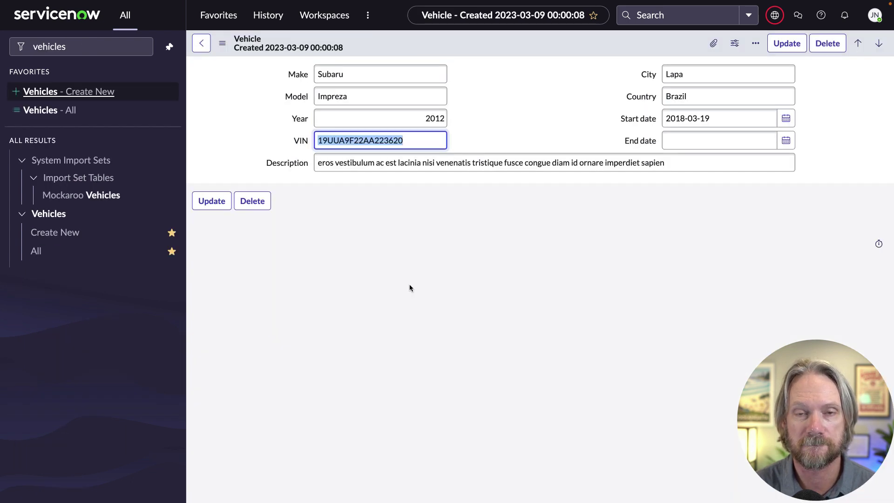
pyautogui.doubleClick(348, 74)
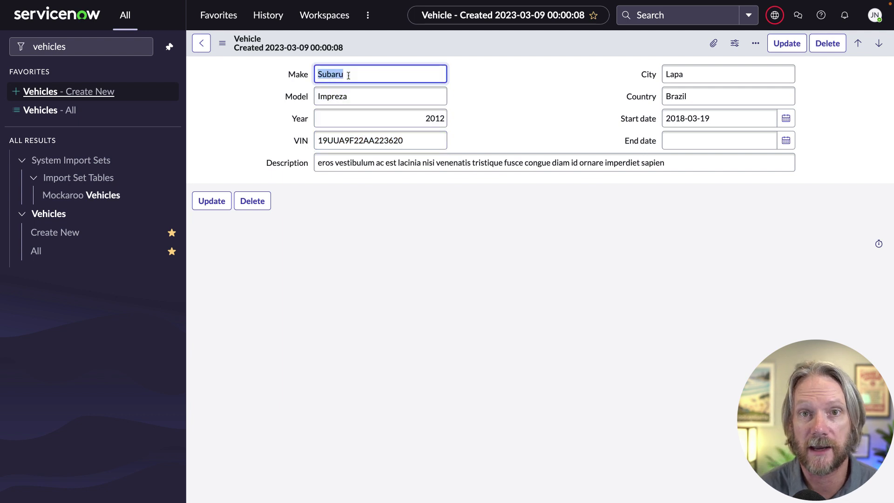
pyautogui.hotkey('ctrl', 'shift', 'Tab')
pyautogui.write('"make": "Subaru"')
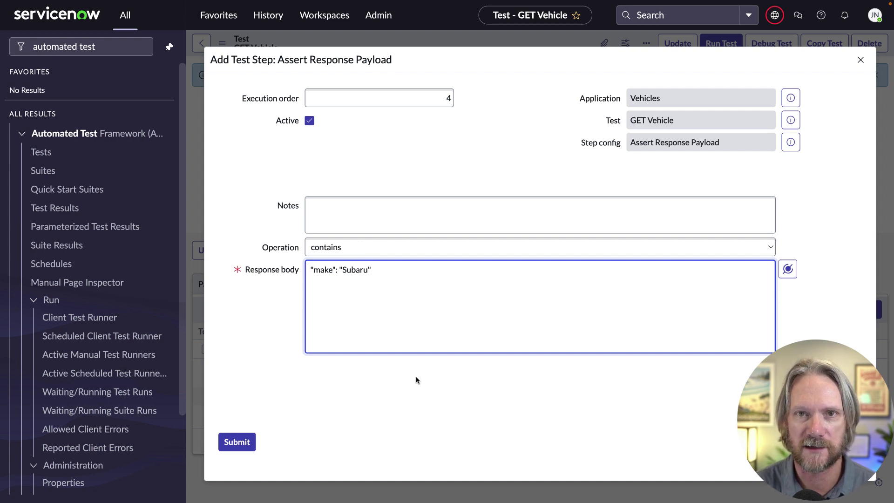
pyautogui.click(239, 439)
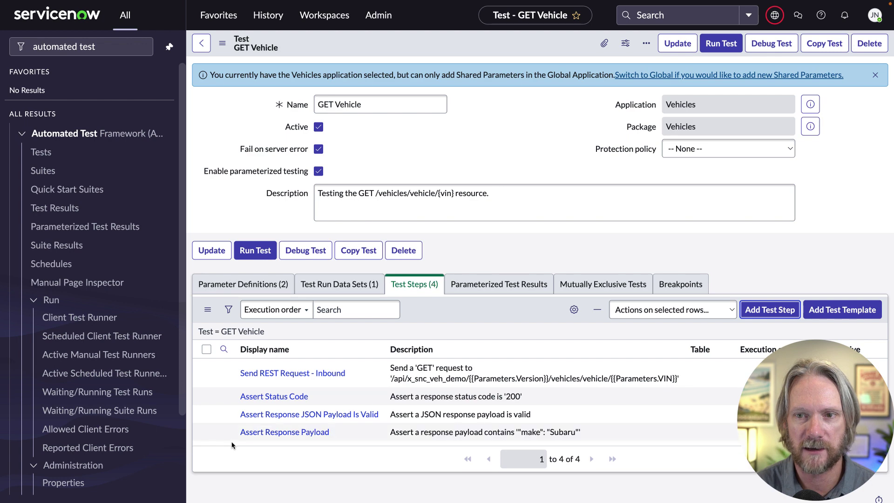
# - Run the GET Vehicle test, then reopen its record to review the 401-instead-of-200 failure
pyautogui.click(255, 251)
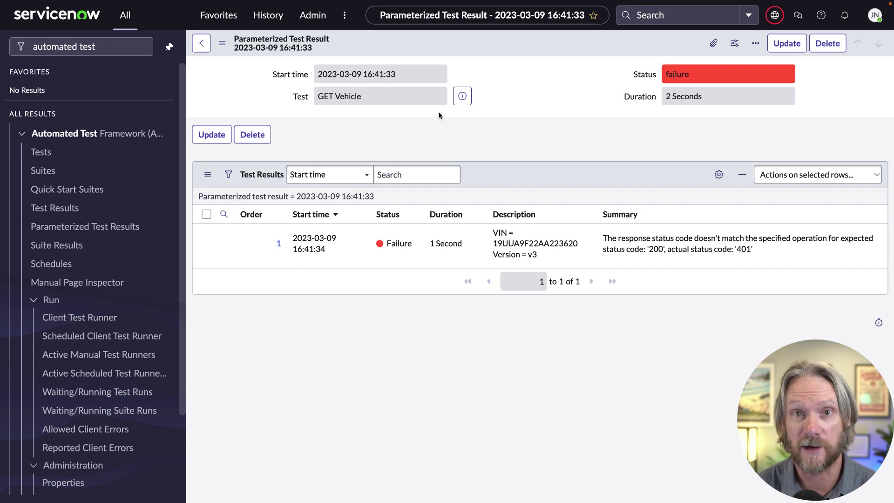
pyautogui.click(463, 97)
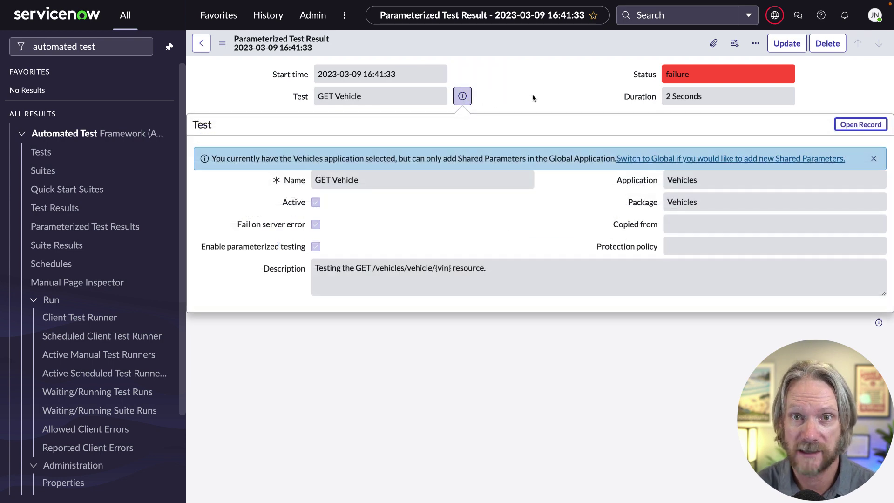
pyautogui.click(838, 124)
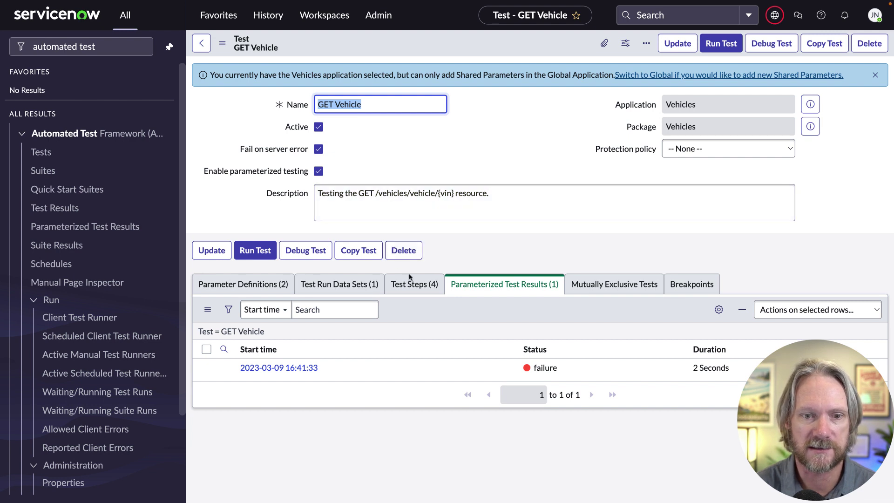
# - Delete the JSON payload validity and response payload assertion steps from the test
pyautogui.click(412, 288)
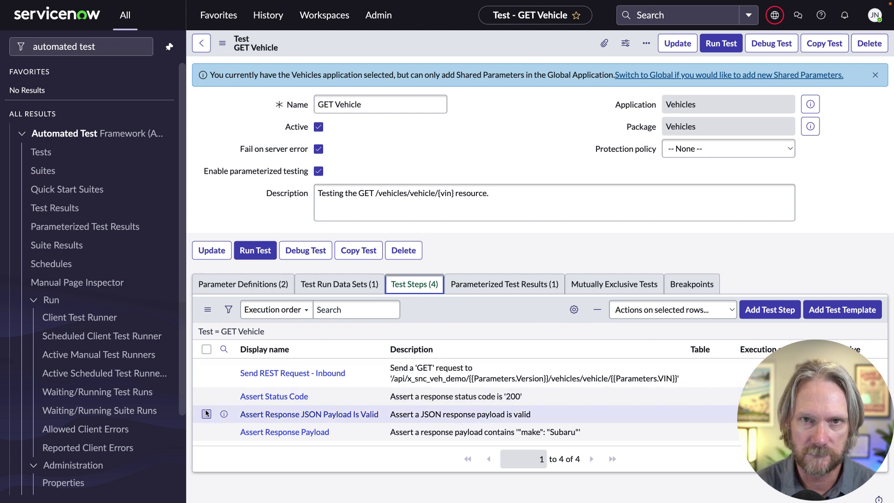
pyautogui.click(206, 415)
pyautogui.click(206, 433)
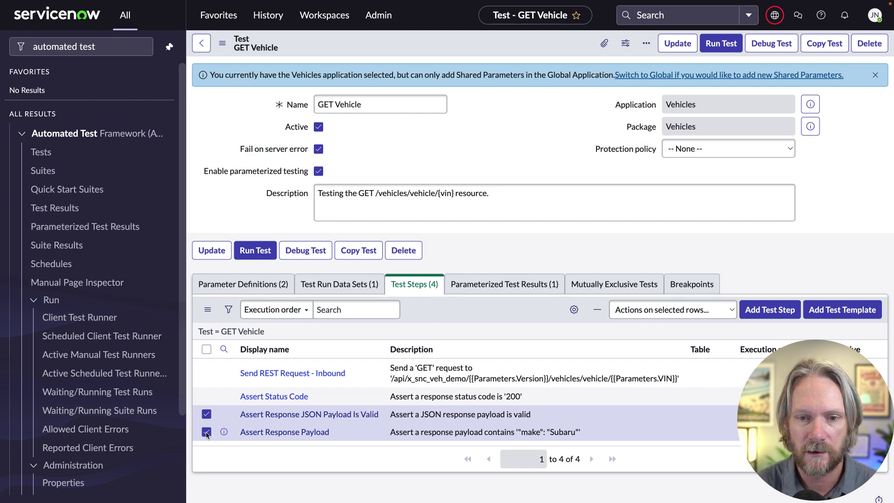
pyautogui.click(636, 310)
pyautogui.press('Escape')
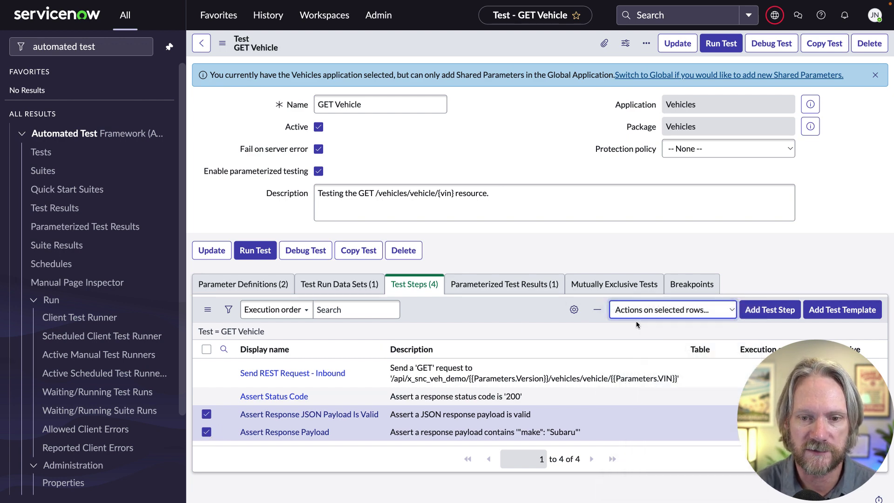
pyautogui.click(587, 113)
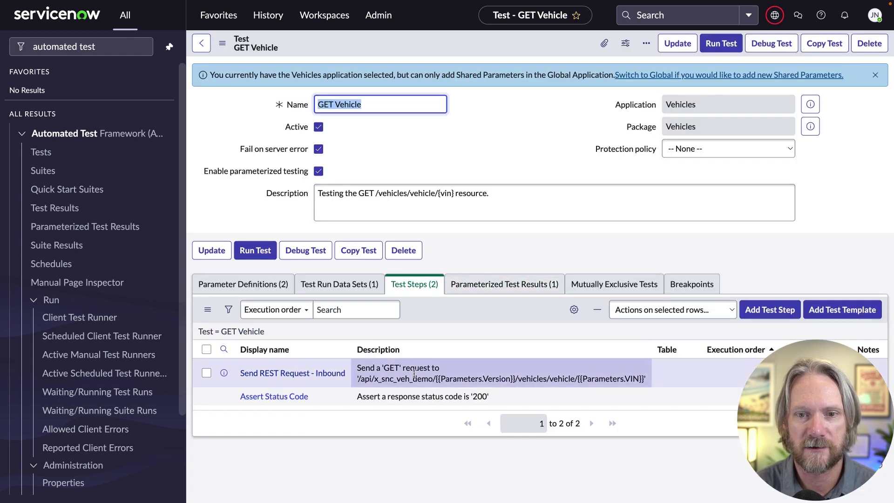
# - Change the Assert Status Code step's expected status from 200 to 401 and save it
pyautogui.click(277, 397)
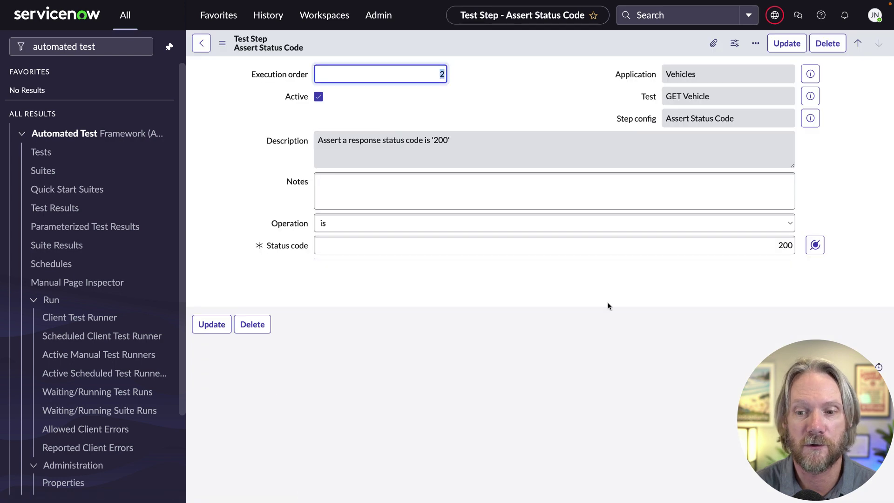
pyautogui.click(751, 244)
pyautogui.doubleClick(751, 244)
pyautogui.write('401')
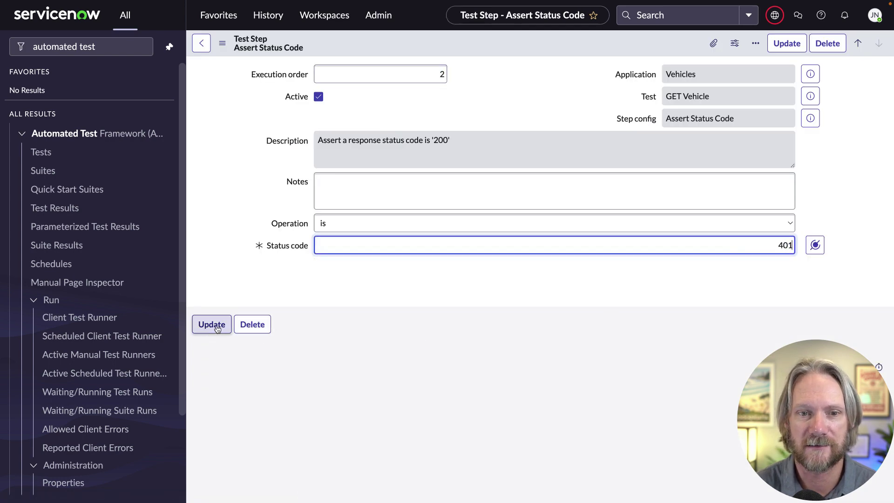
pyautogui.click(217, 329)
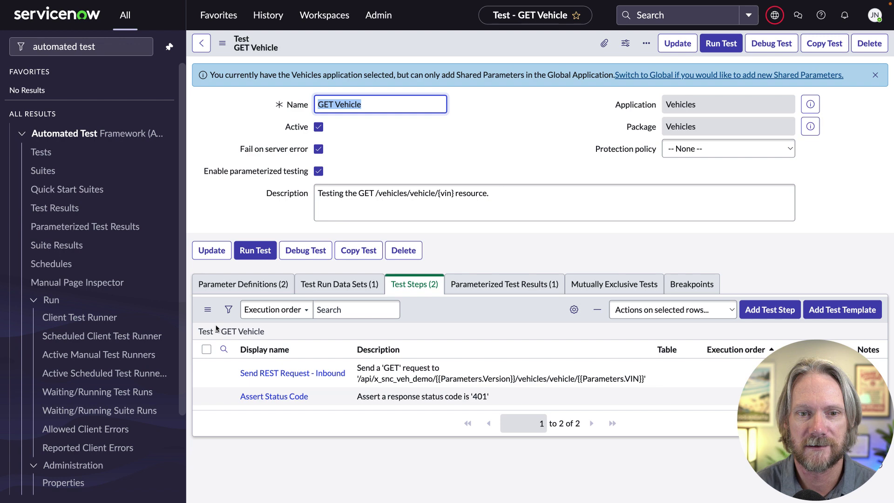
# - Rerun the GET Vehicle test and review the test result record's step results
pyautogui.click(256, 255)
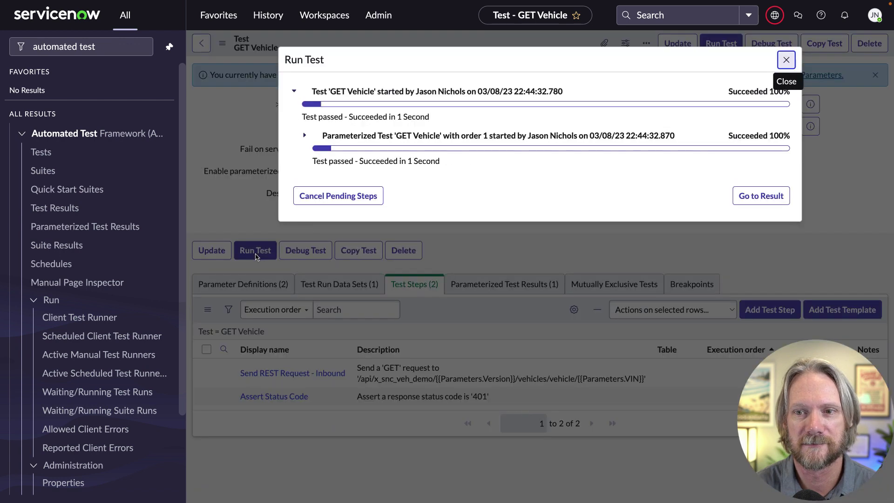
pyautogui.click(743, 197)
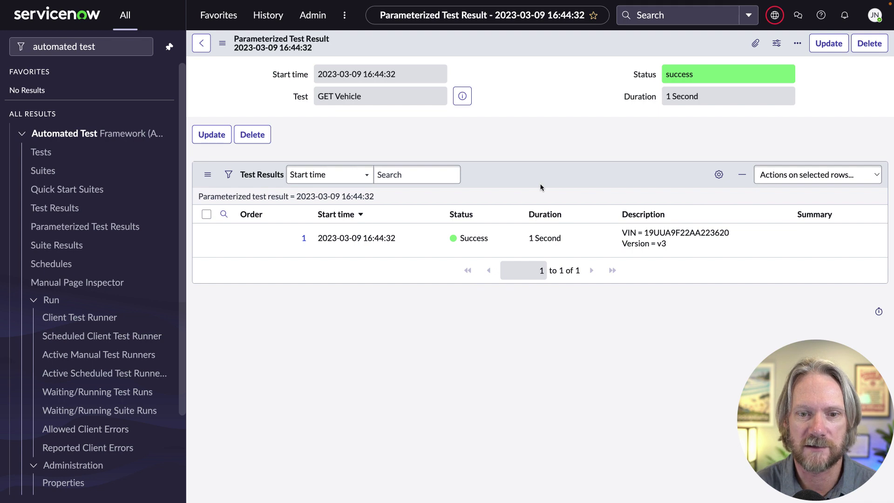
pyautogui.click(304, 238)
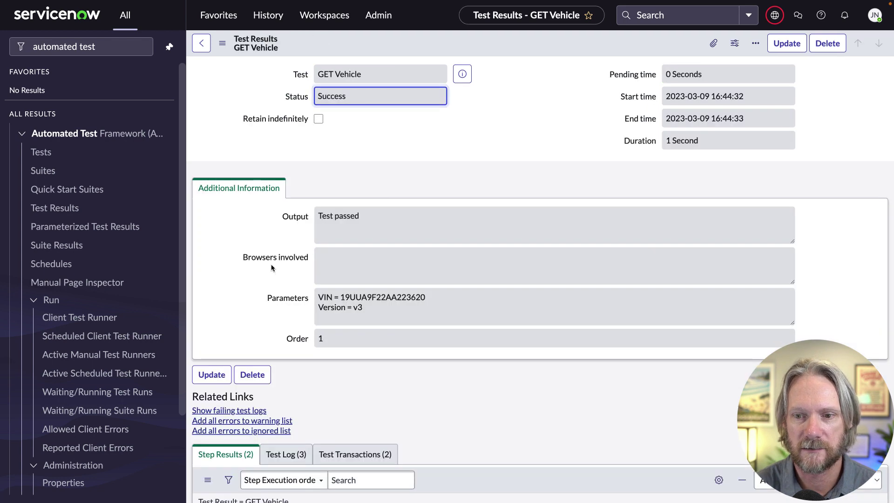
pyautogui.scroll(-4, 272, 268)
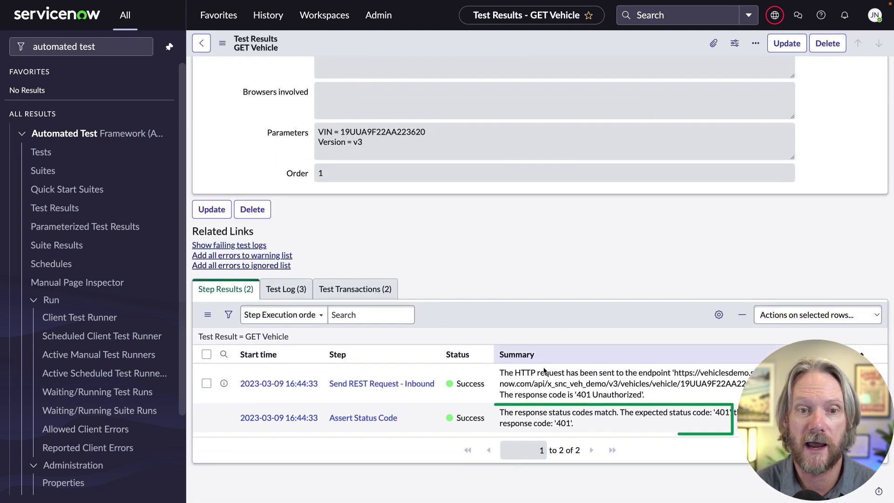